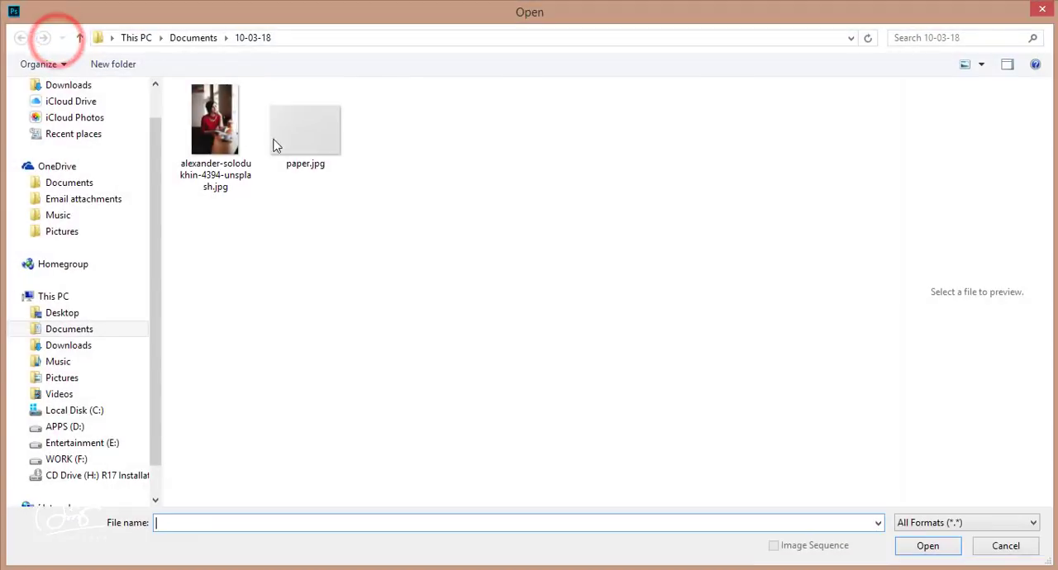
Step: Open the portrait photo from the 10-03-18 folder, copy it into the Untitled-1 document and position it over the canvas
{"action": "double_click", "coordinate": [225, 124]}
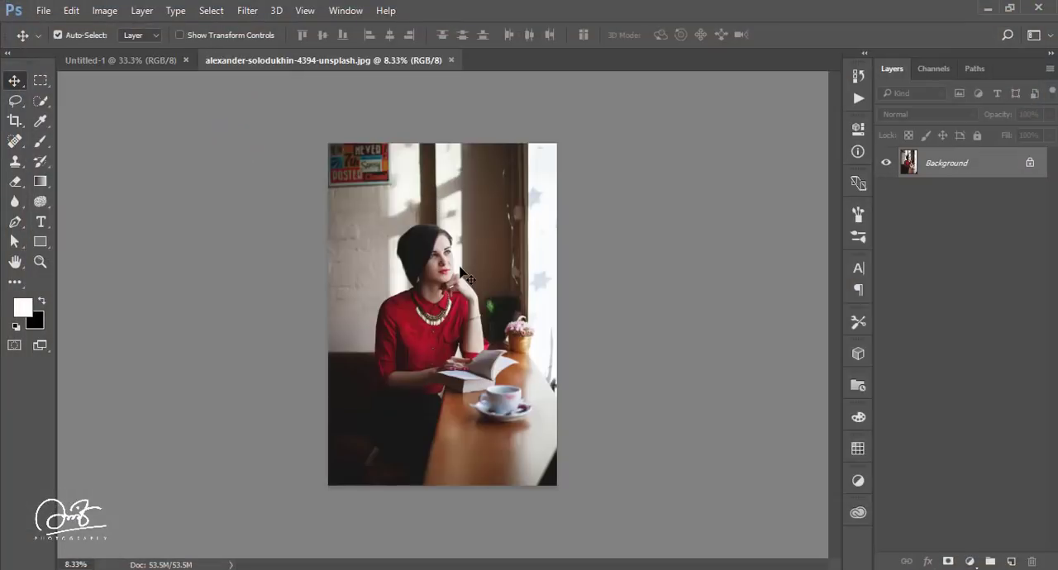
{"action": "scroll", "coordinate": [461, 273], "scroll_direction": "up", "scroll_amount": 4}
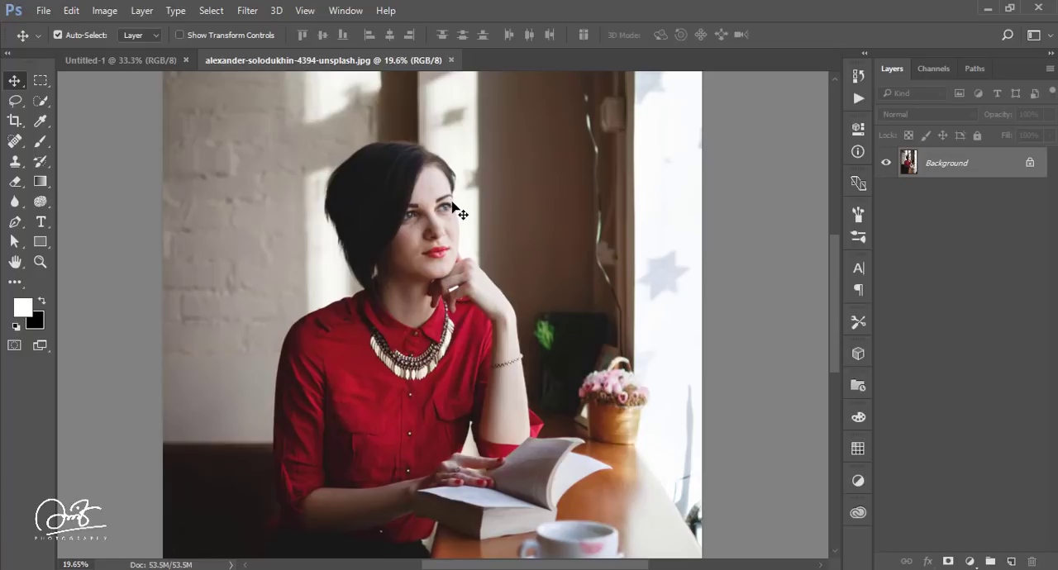
{"action": "left_click_drag", "start_coordinate": [508, 203], "coordinate": [408, 304]}
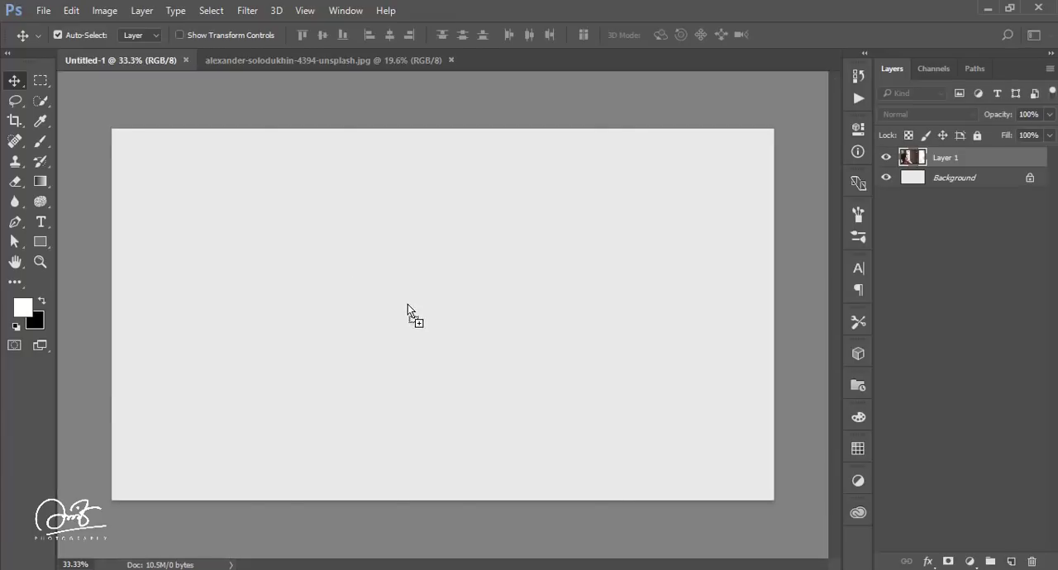
{"action": "left_click_drag", "start_coordinate": [307, 298], "coordinate": [479, 260]}
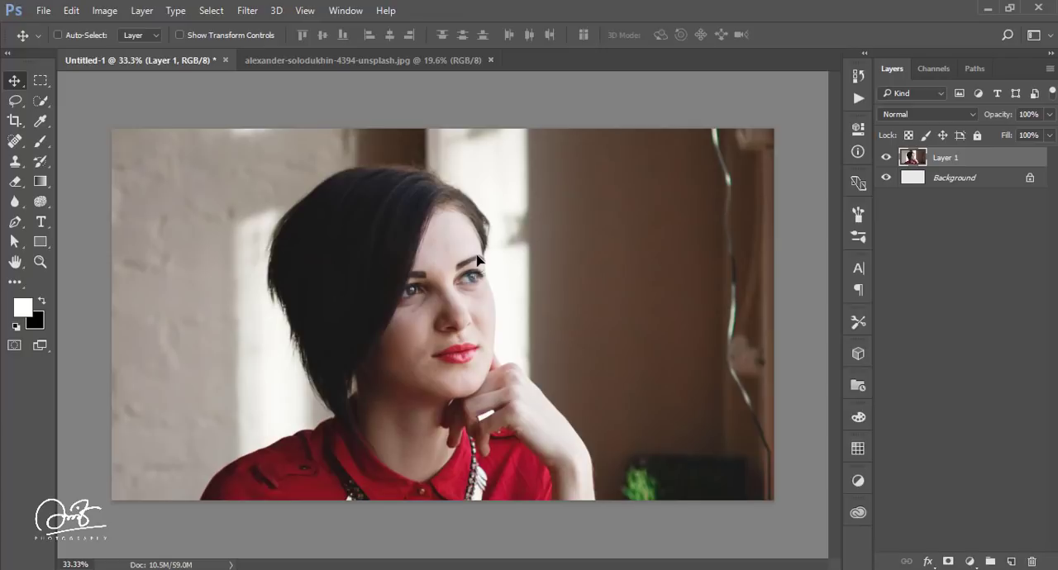
Step: Scale the portrait layer down proportionally to about 67.6% and reposition it so the woman sits in the middle of the canvas
{"action": "key", "text": "ctrl+t"}
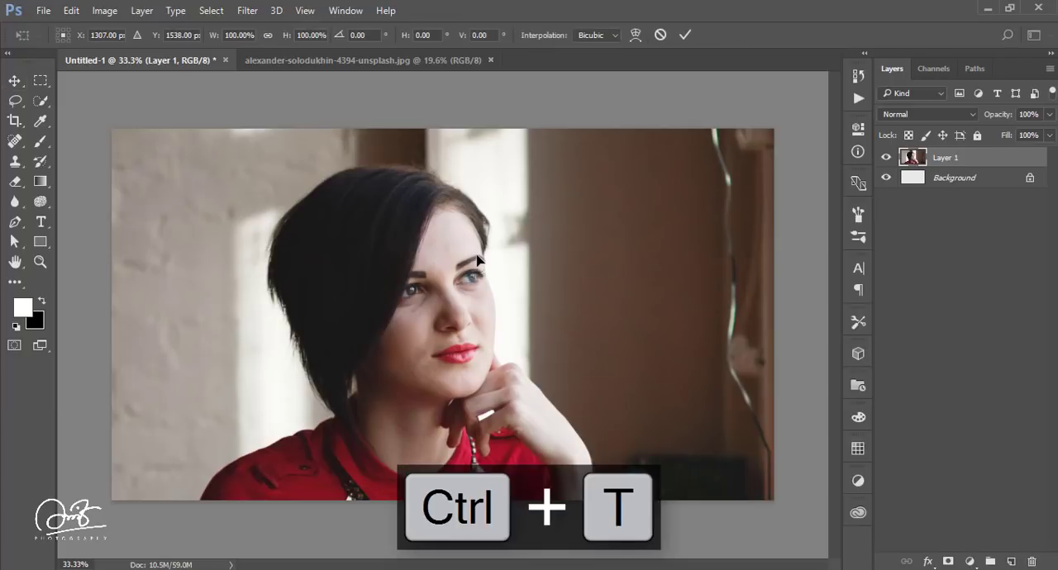
{"action": "key", "text": "ctrl+0"}
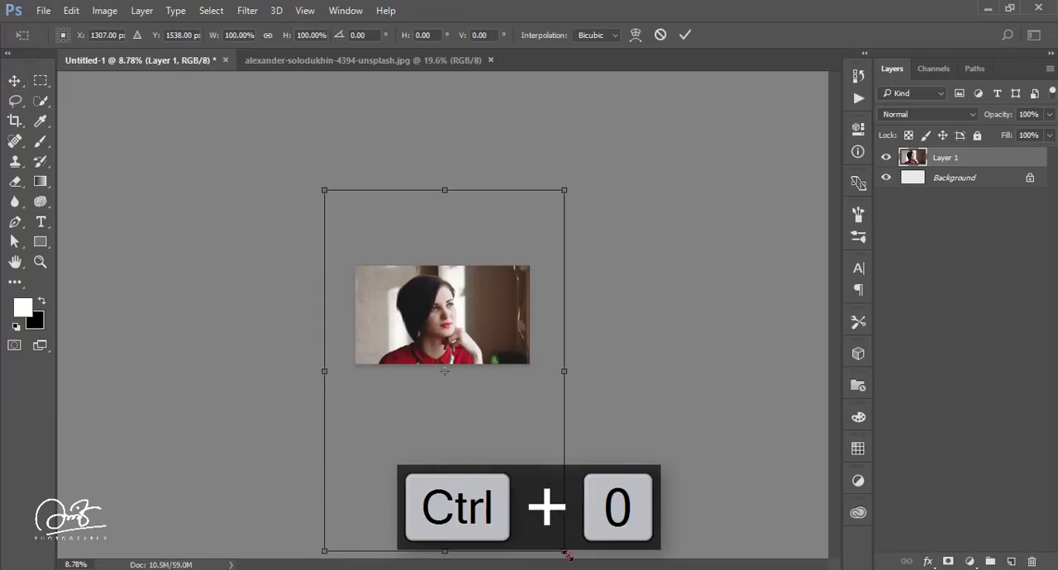
{"action": "left_click_drag", "start_coordinate": [567, 555], "coordinate": [526, 491]}
{"action": "mouse_move", "coordinate": [481, 331]}
{"action": "left_mouse_down"}
{"action": "mouse_move", "coordinate": [473, 306]}
{"action": "mouse_move", "coordinate": [476, 321]}
{"action": "left_mouse_up"}
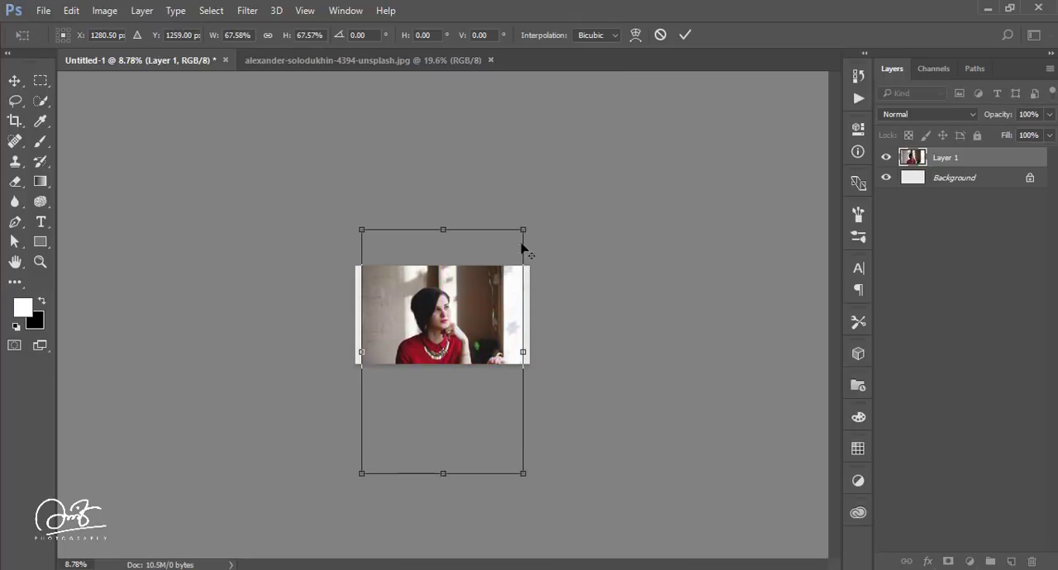
{"action": "left_click", "coordinate": [685, 36]}
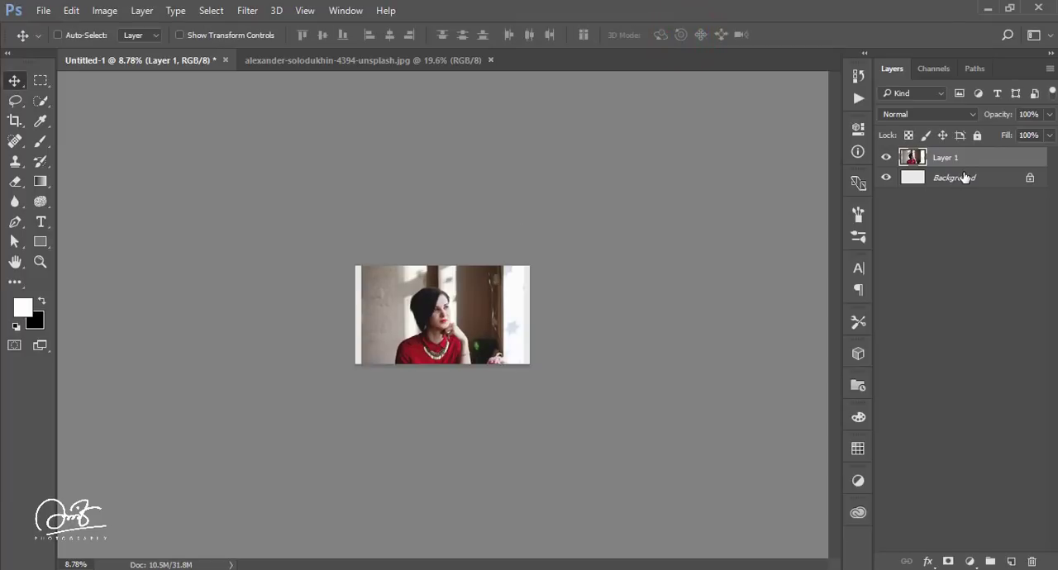
Step: Center the portrait layer horizontally on the whole canvas, then clear the selection
{"action": "scroll", "coordinate": [494, 372], "scroll_direction": "up", "scroll_amount": 5}
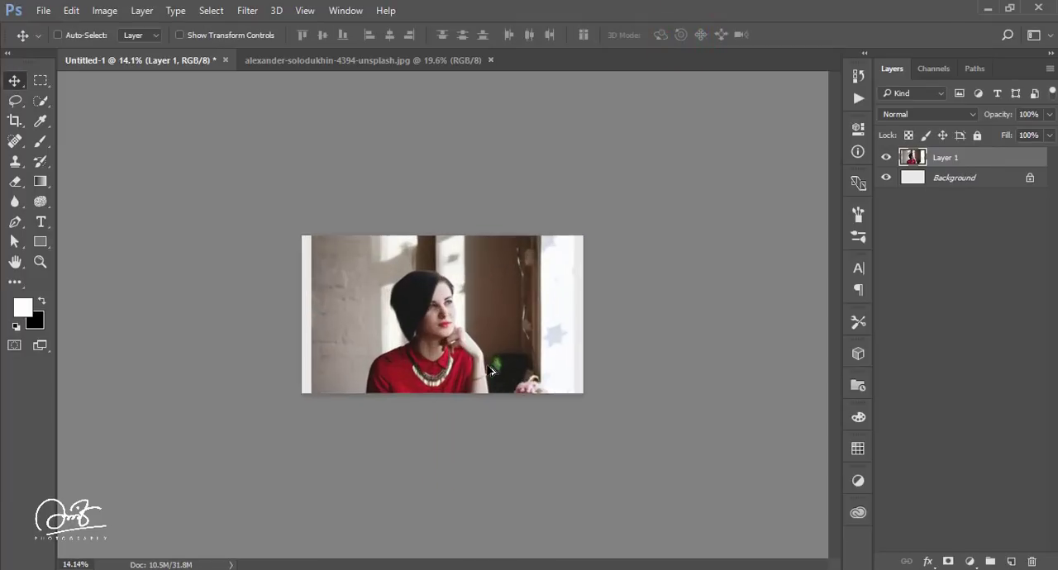
{"action": "key", "text": "ctrl+a"}
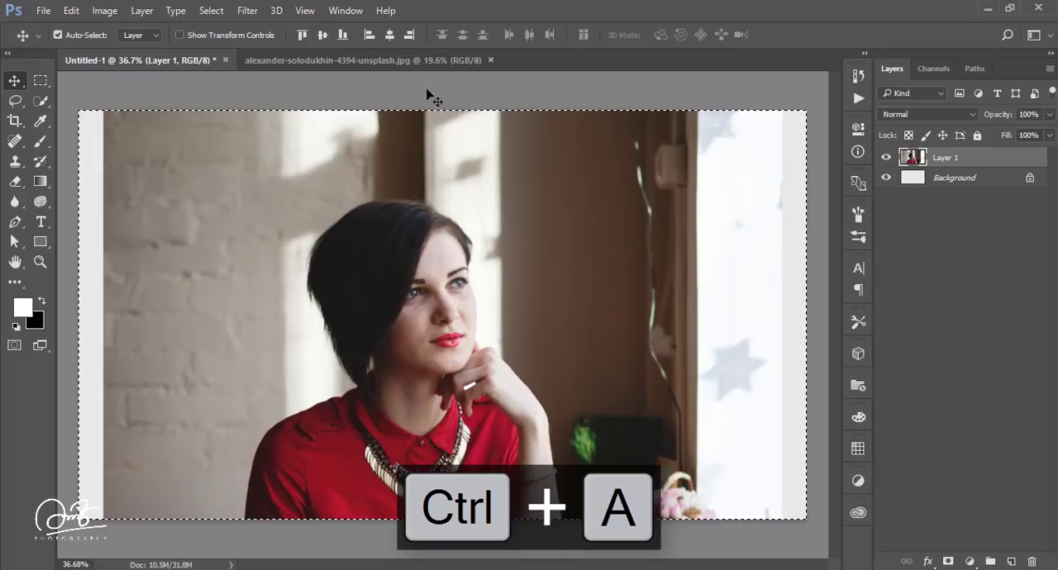
{"action": "left_click", "coordinate": [389, 36]}
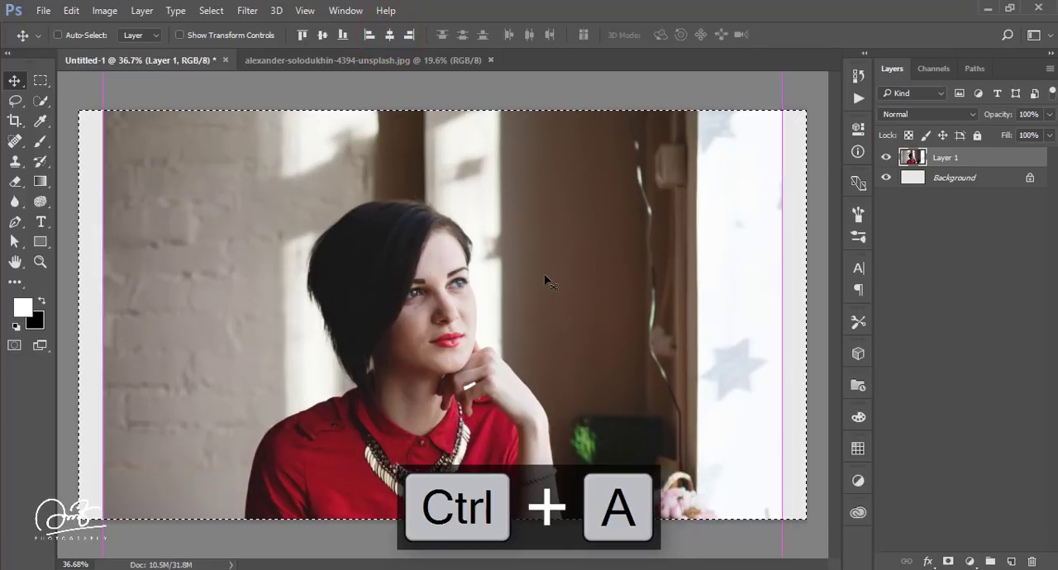
{"action": "key", "text": "ctrl+d"}
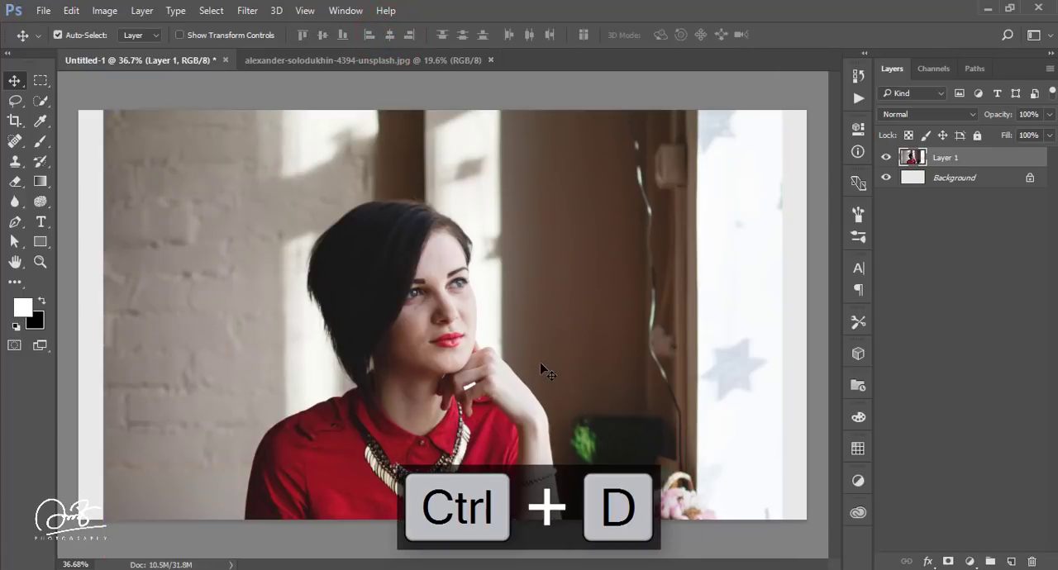
Step: Close the original photo document and convert Layer 1 in Untitled-1 to a smart object
{"action": "left_click", "coordinate": [392, 58]}
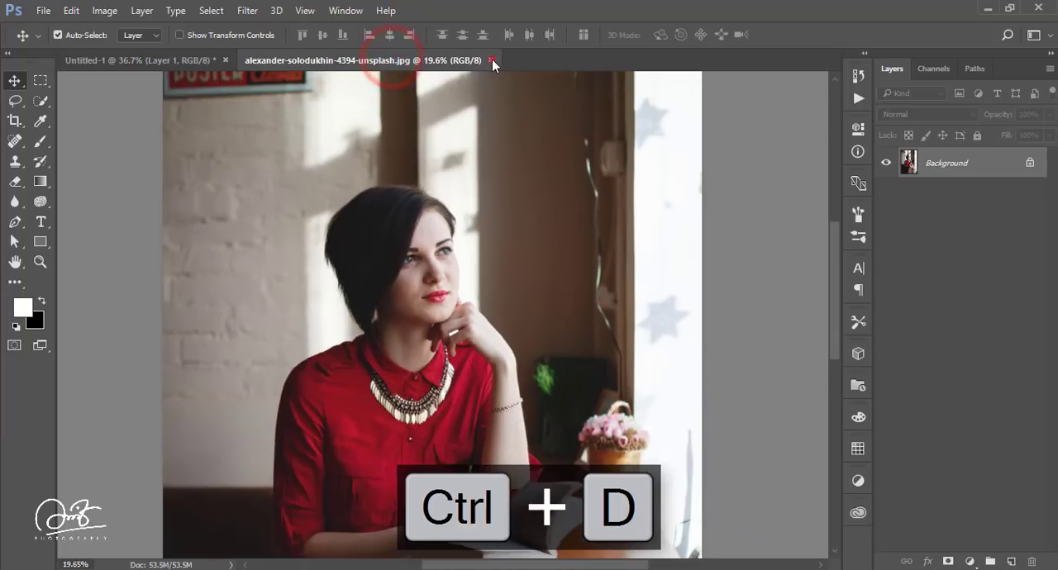
{"action": "left_click", "coordinate": [490, 59]}
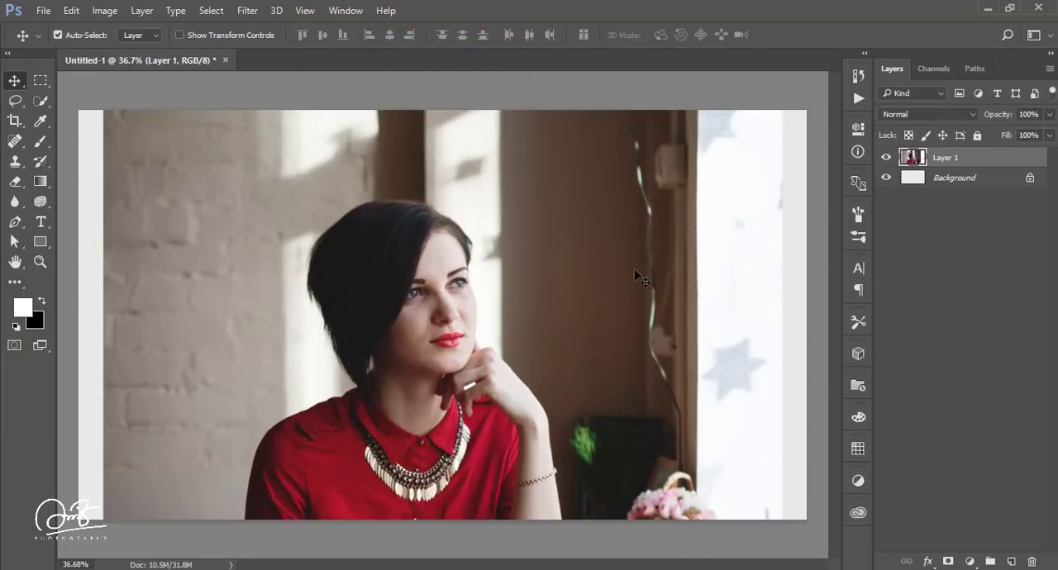
{"action": "right_click", "coordinate": [992, 164]}
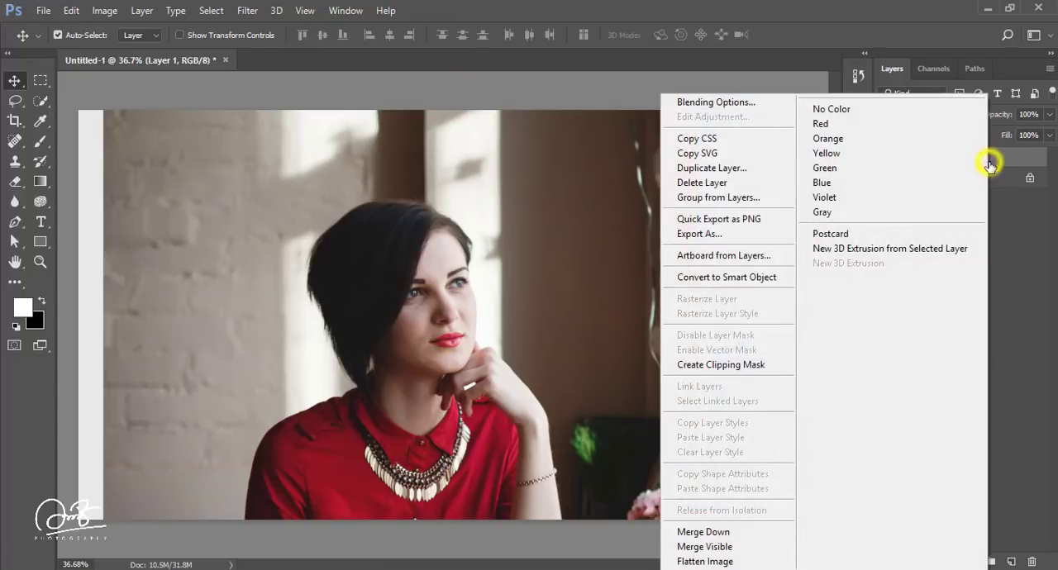
{"action": "left_click", "coordinate": [755, 279]}
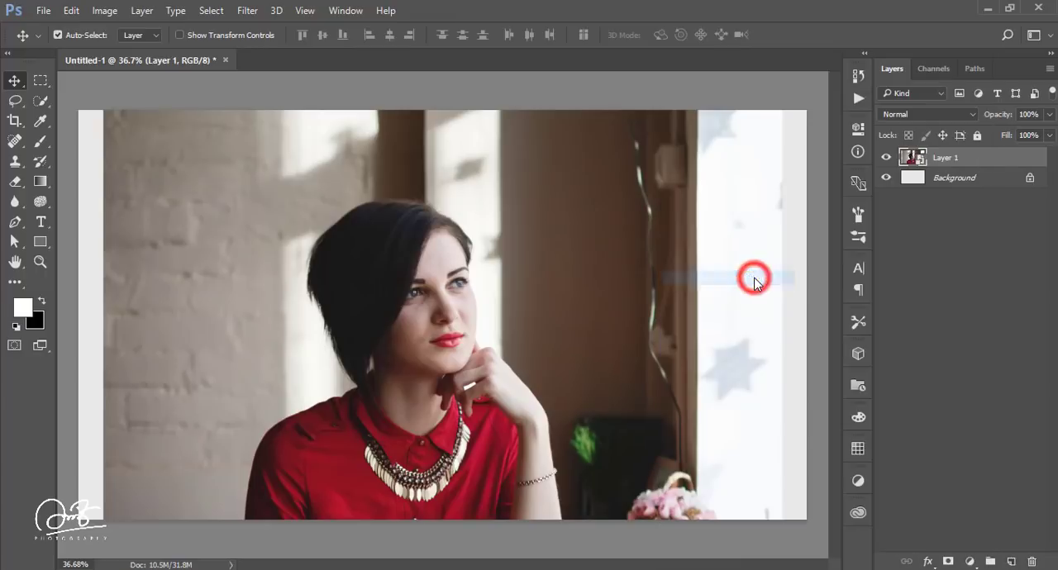
Step: Start the Poster Edges filter from the Filter Gallery on Layer 1 and set its Edge Thickness to 6
{"action": "left_click", "coordinate": [248, 11]}
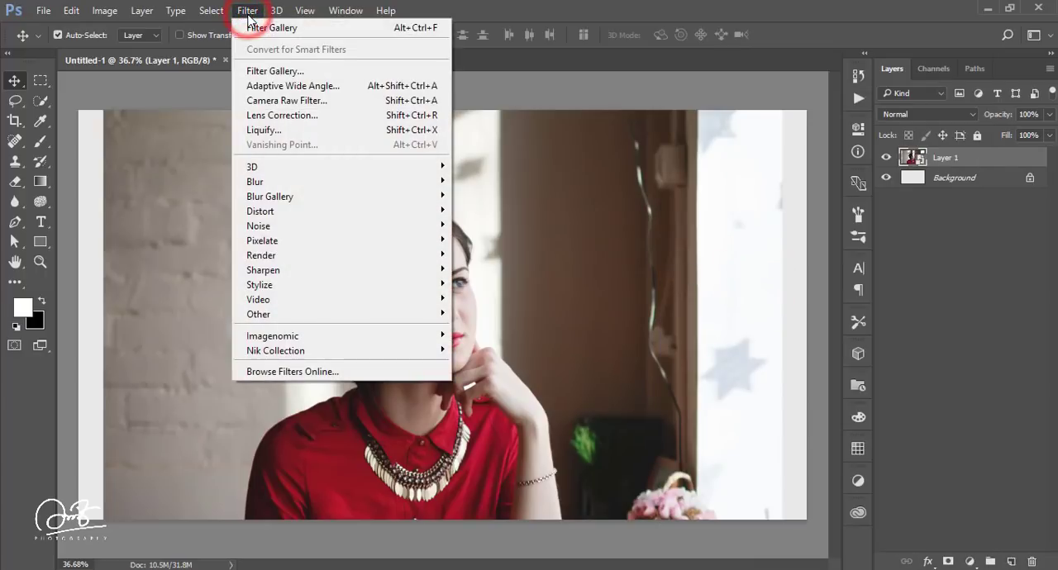
{"action": "left_click", "coordinate": [260, 77]}
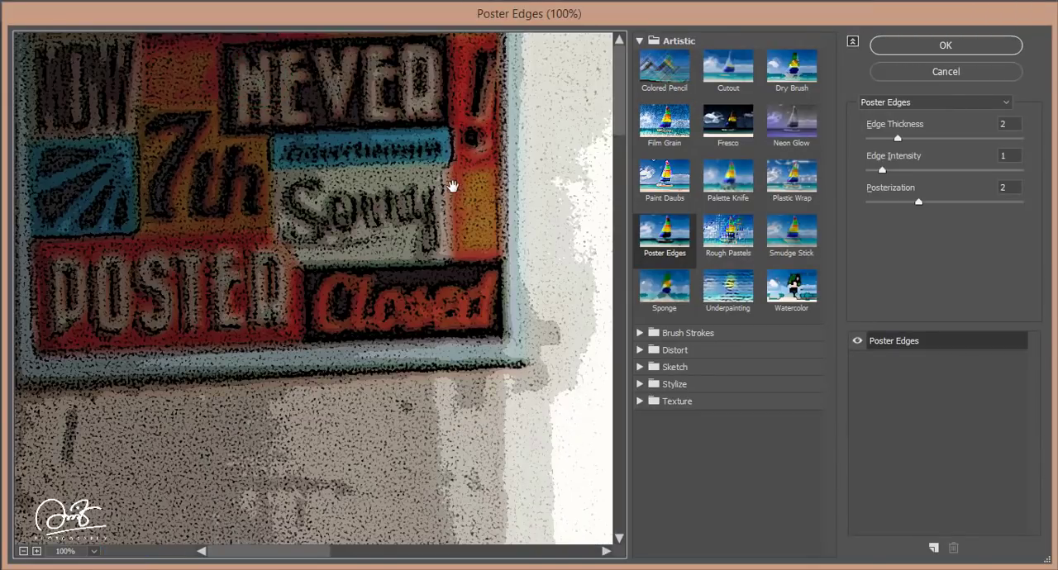
{"action": "key", "text": "ctrl+0"}
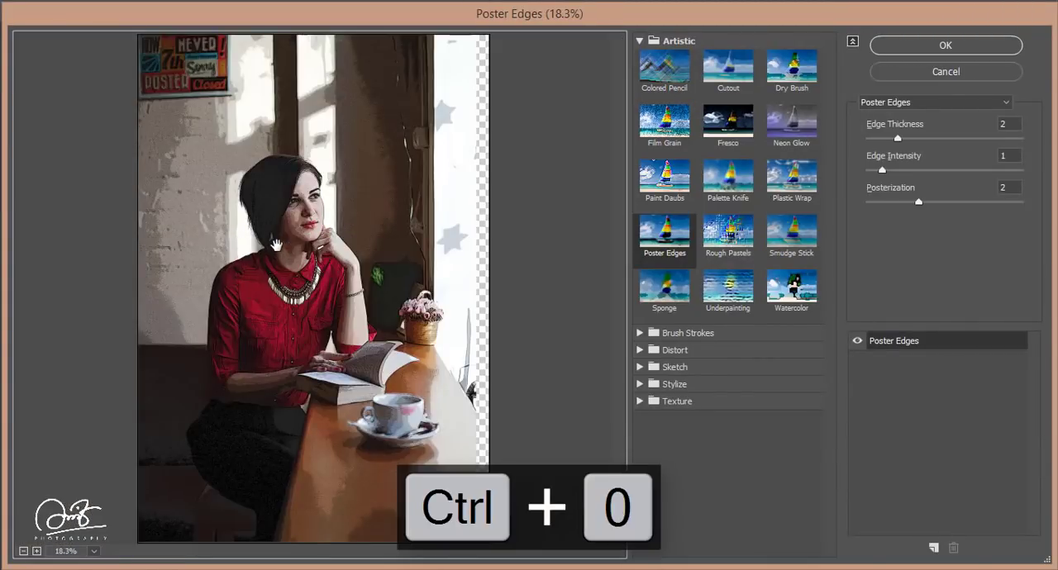
{"action": "scroll", "coordinate": [300, 223], "scroll_direction": "up", "scroll_amount": 3}
{"action": "left_click_drag", "start_coordinate": [331, 168], "coordinate": [346, 302]}
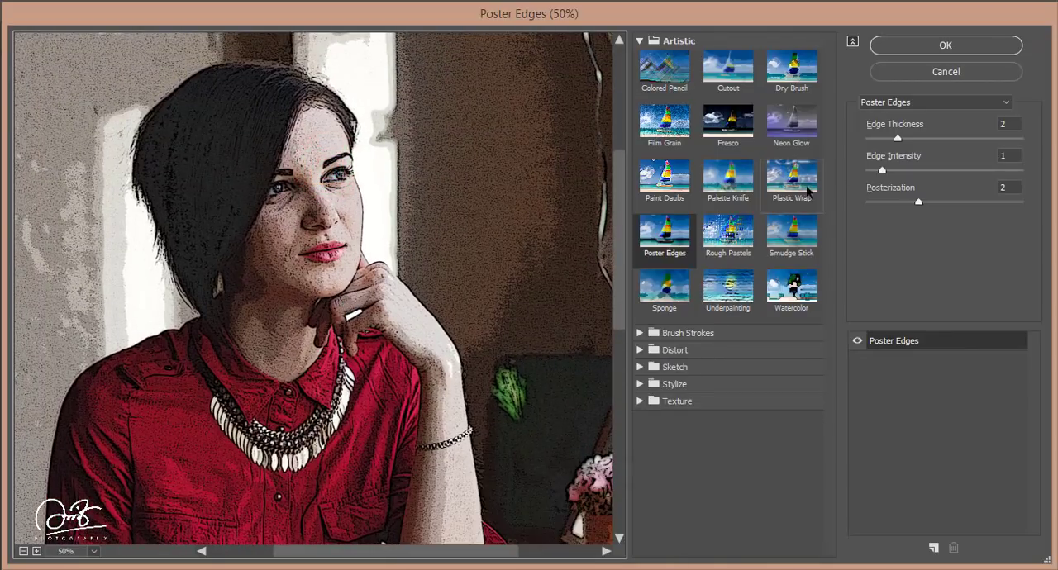
{"action": "left_click", "coordinate": [938, 137]}
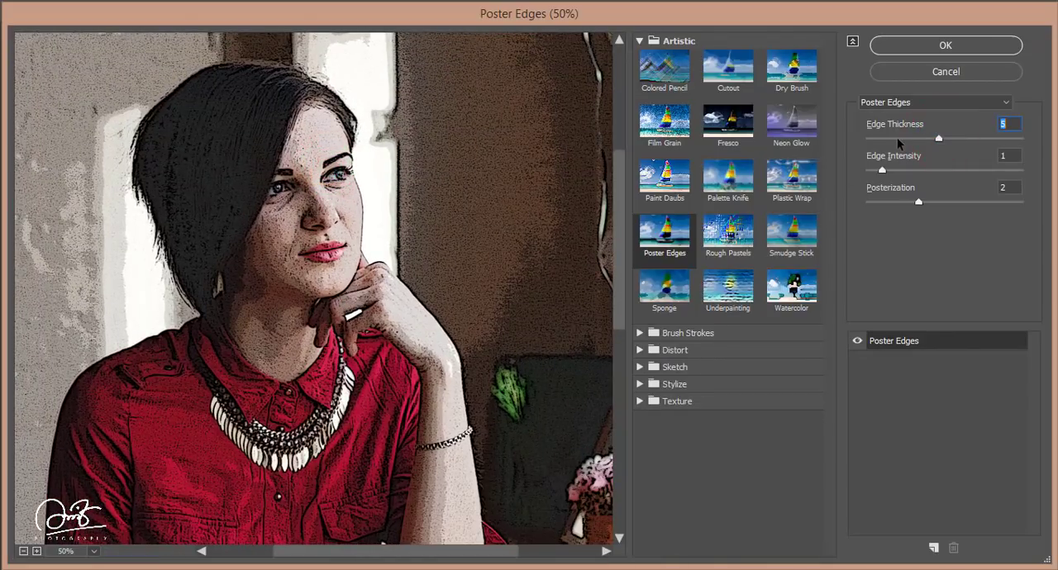
{"action": "left_click", "coordinate": [897, 138]}
{"action": "left_click_drag", "start_coordinate": [897, 138], "coordinate": [867, 142]}
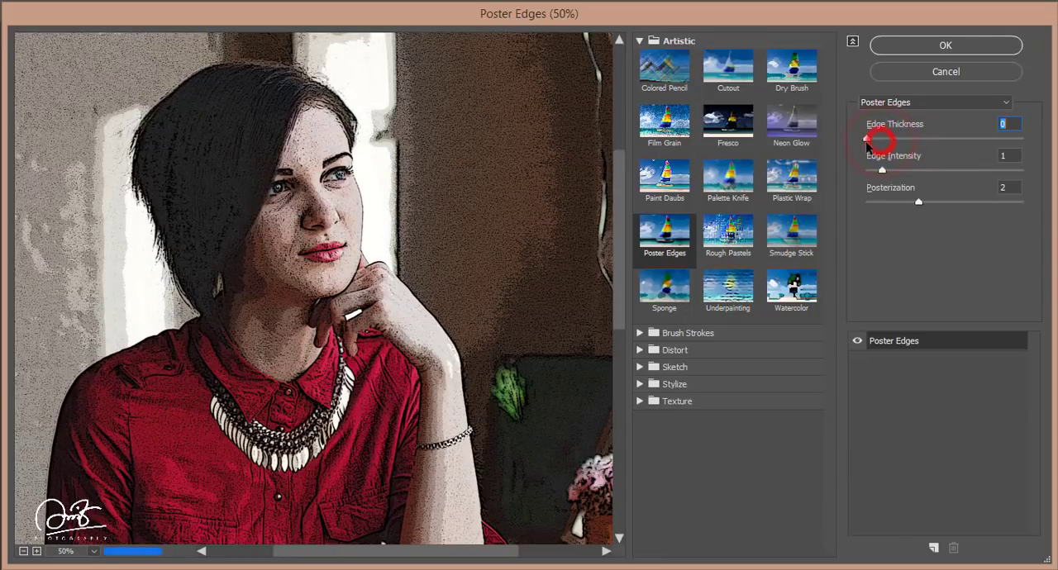
{"action": "left_click", "coordinate": [953, 138]}
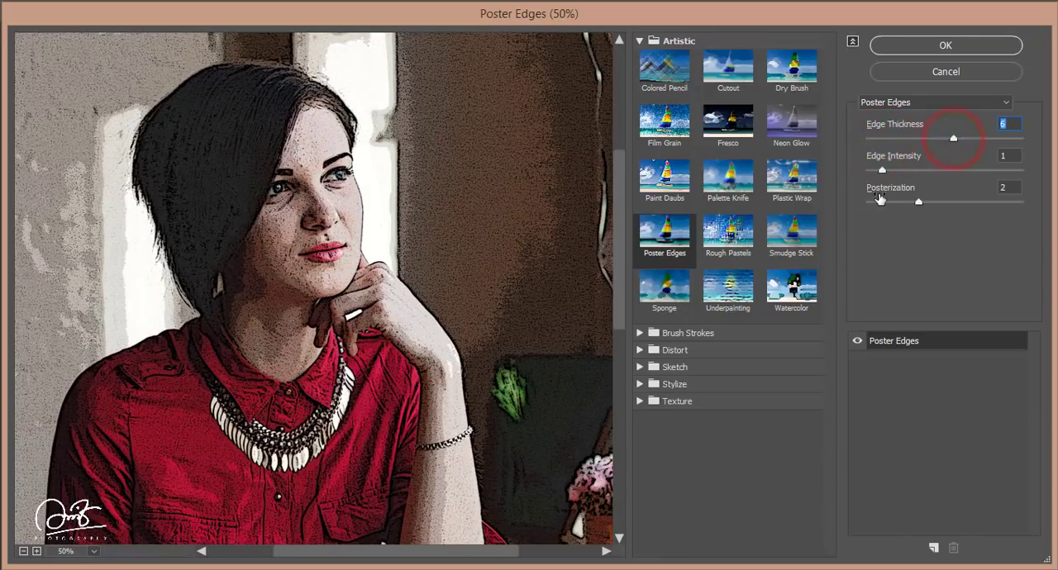
Step: Set Edge Intensity to 1 and Posterization to 1, and apply the Poster Edges filter
{"action": "left_click_drag", "start_coordinate": [913, 175], "coordinate": [825, 181]}
{"action": "left_click", "coordinate": [890, 170]}
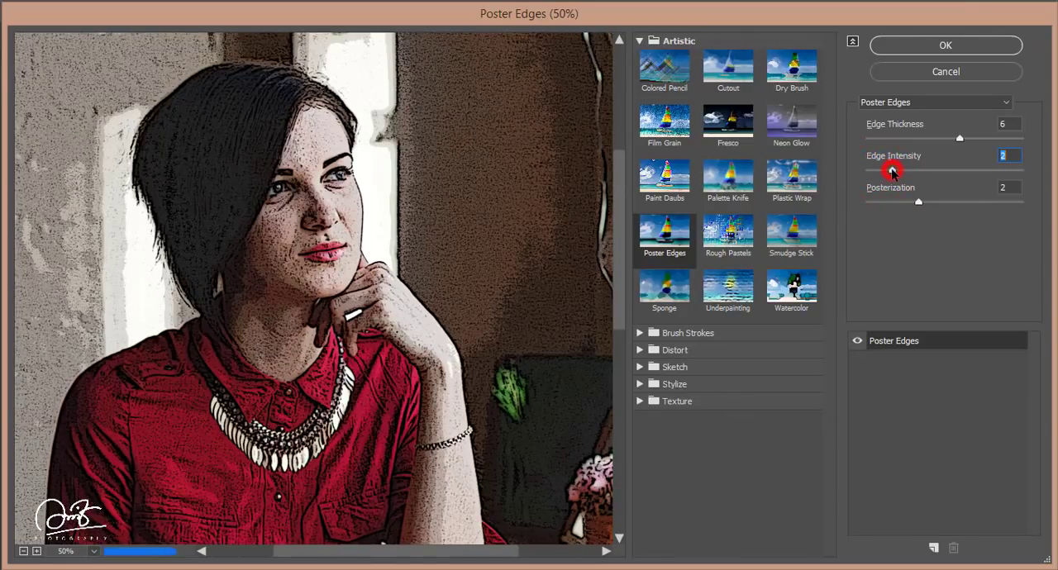
{"action": "left_click_drag", "start_coordinate": [891, 170], "coordinate": [873, 172]}
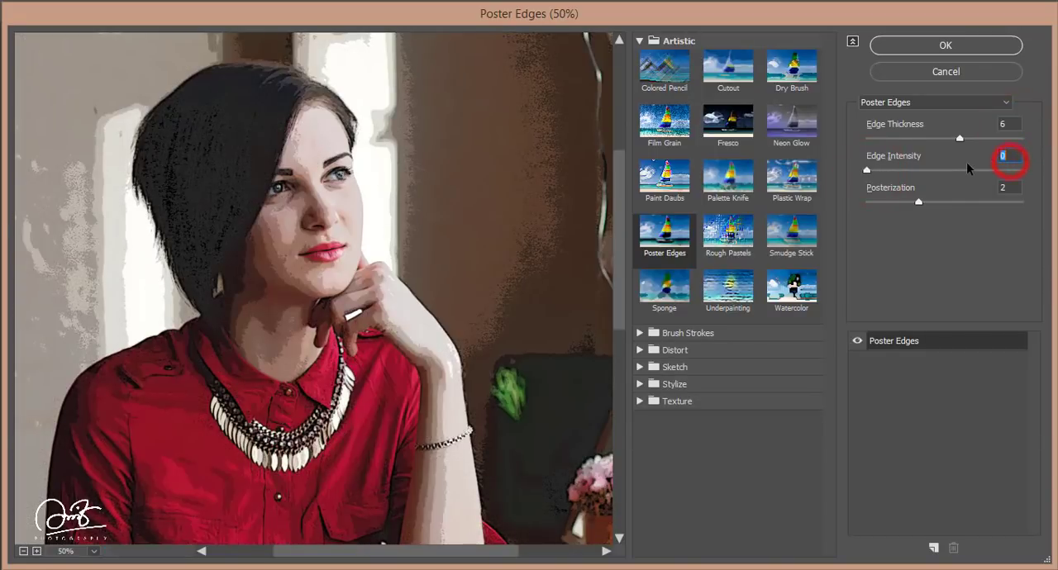
{"action": "type", "text": "1"}
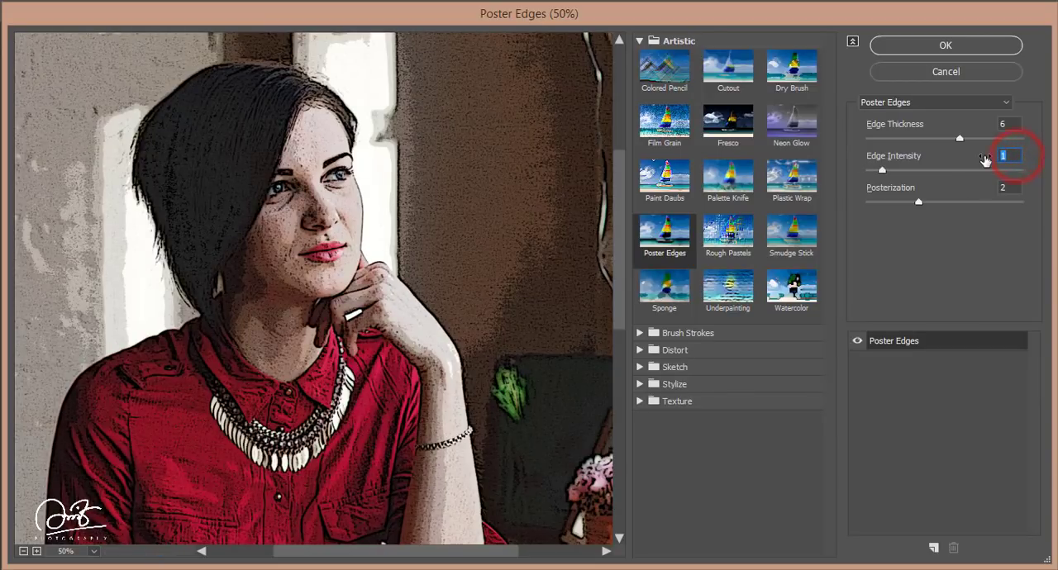
{"action": "type", "text": "5"}
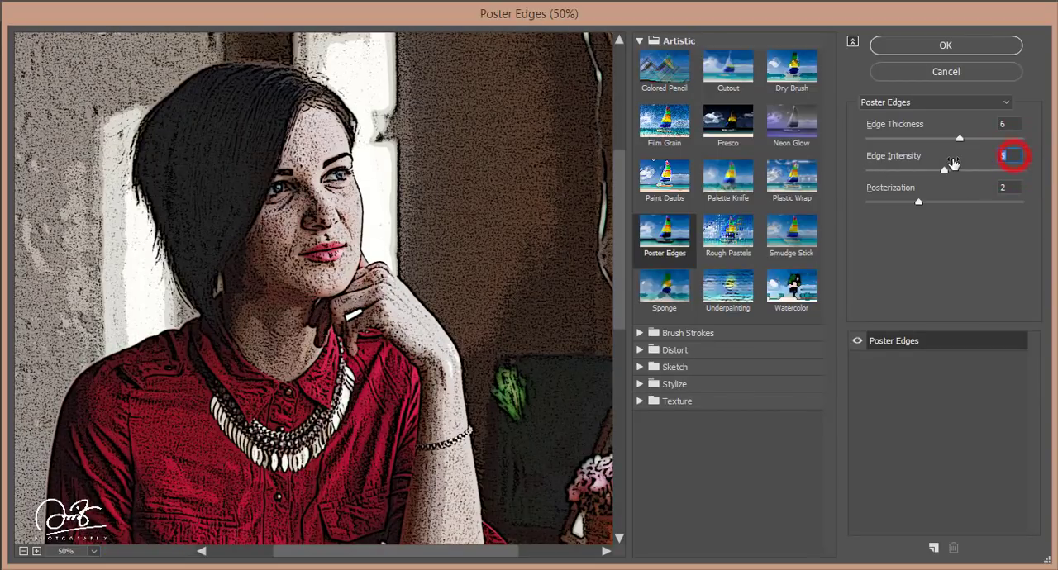
{"action": "type", "text": "1"}
{"action": "left_click", "coordinate": [889, 203]}
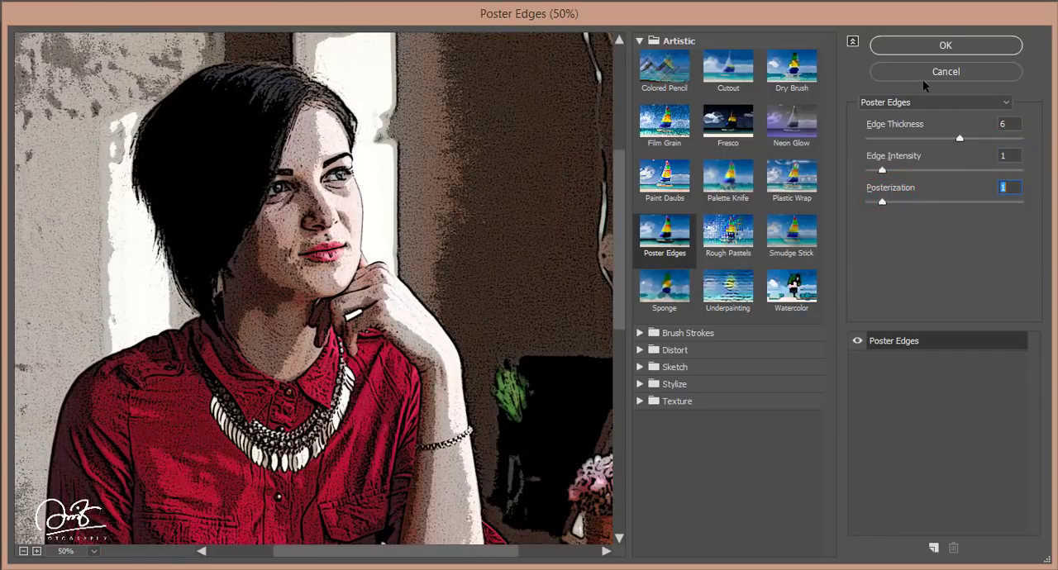
{"action": "left_click", "coordinate": [941, 44]}
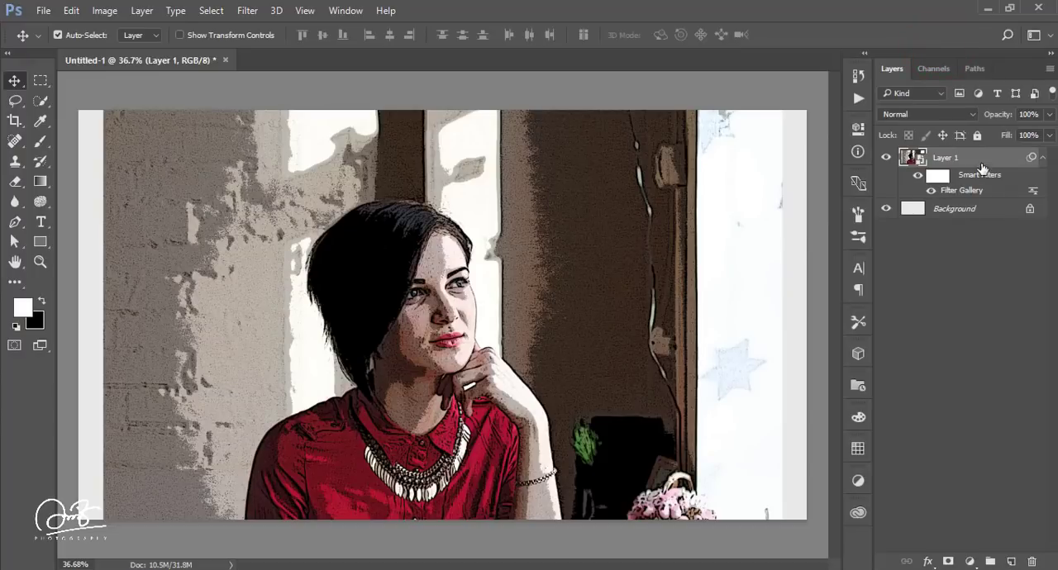
Step: Change the blending mode of Layer 1's Filter Gallery smart filter to Screen
{"action": "double_click", "coordinate": [1033, 191]}
{"action": "left_click", "coordinate": [850, 115]}
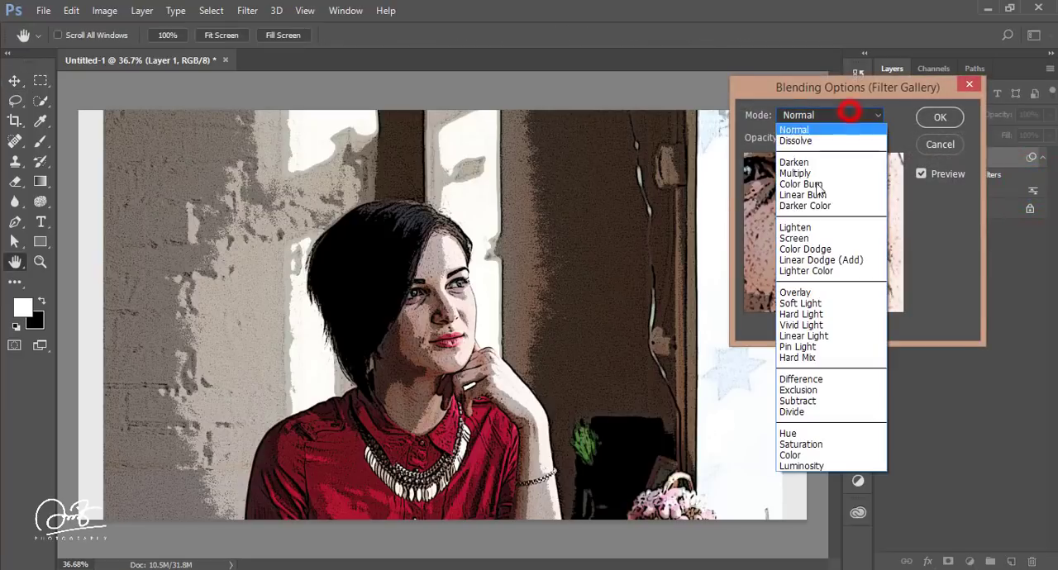
{"action": "left_click", "coordinate": [795, 238]}
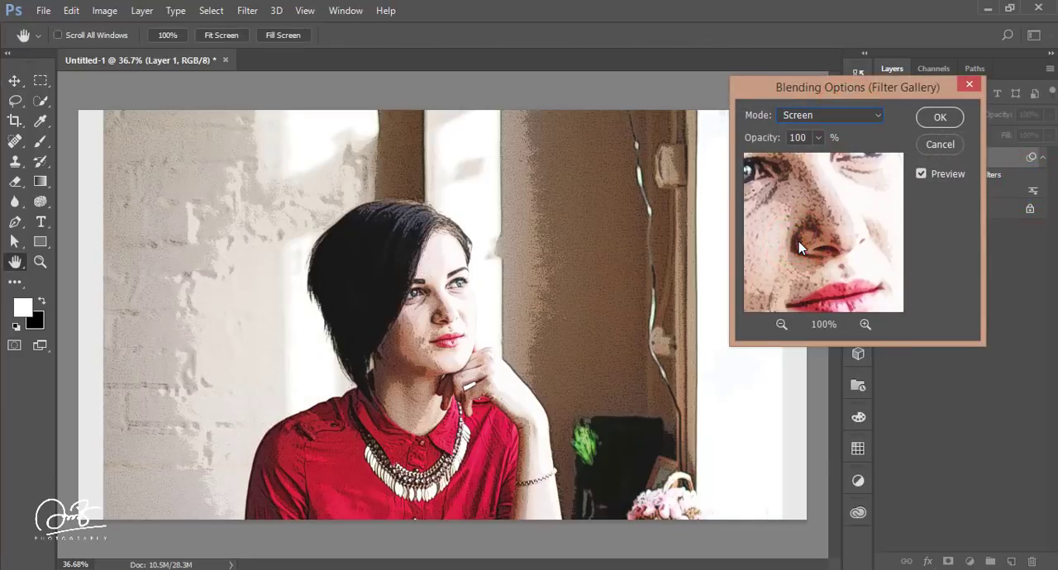
{"action": "left_click", "coordinate": [923, 115]}
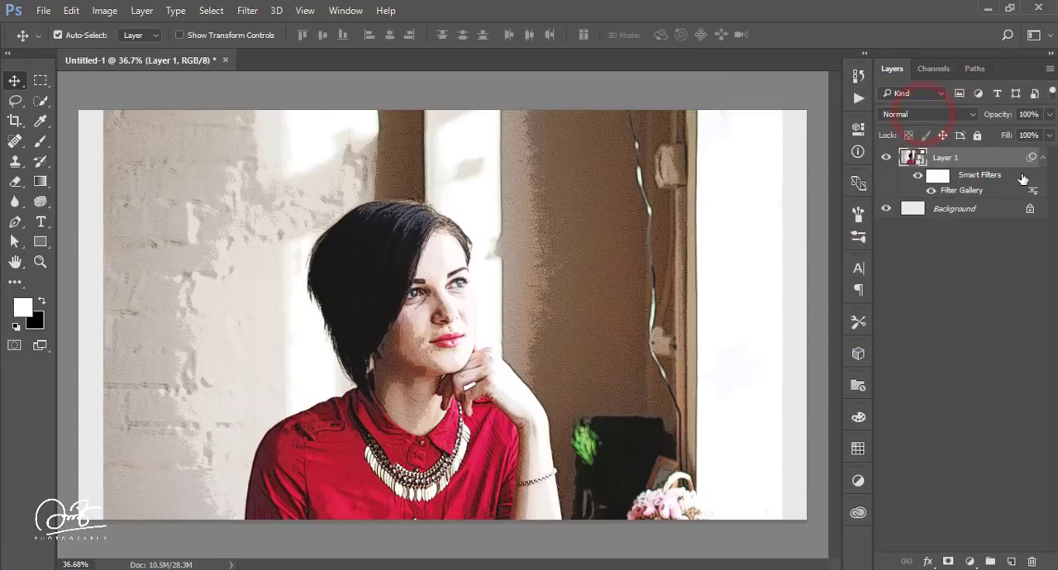
Step: Start another Filter Gallery smart filter on Layer 1, choose Dry Brush and preview the woman's face
{"action": "left_click", "coordinate": [250, 11]}
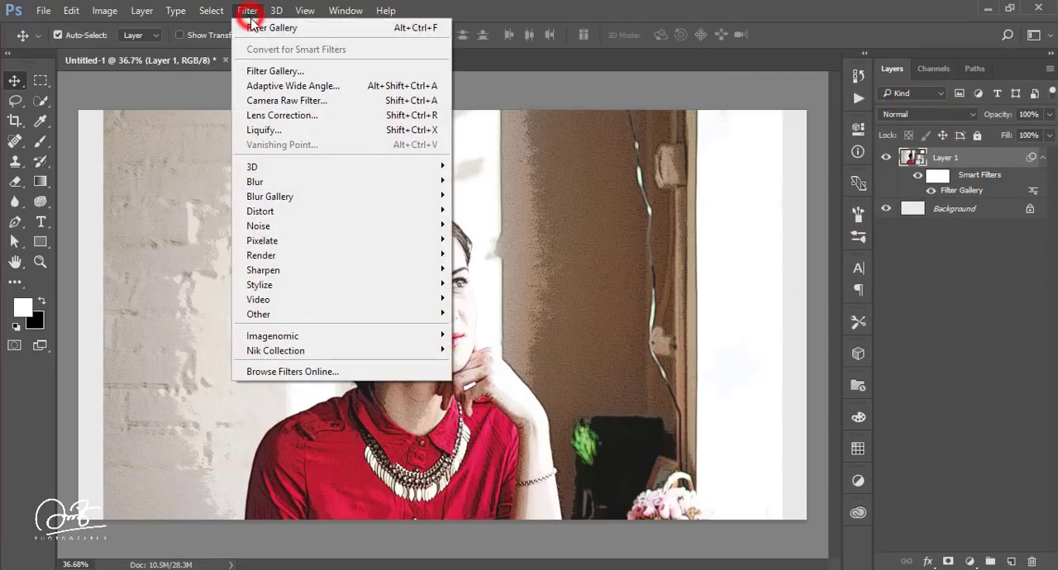
{"action": "left_click", "coordinate": [275, 75]}
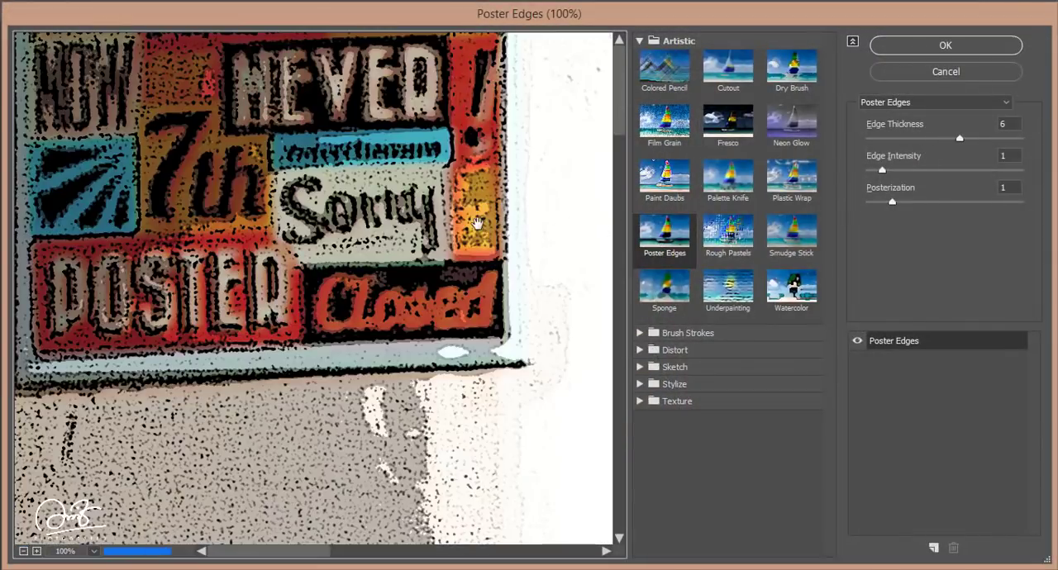
{"action": "key", "text": "ctrl+0"}
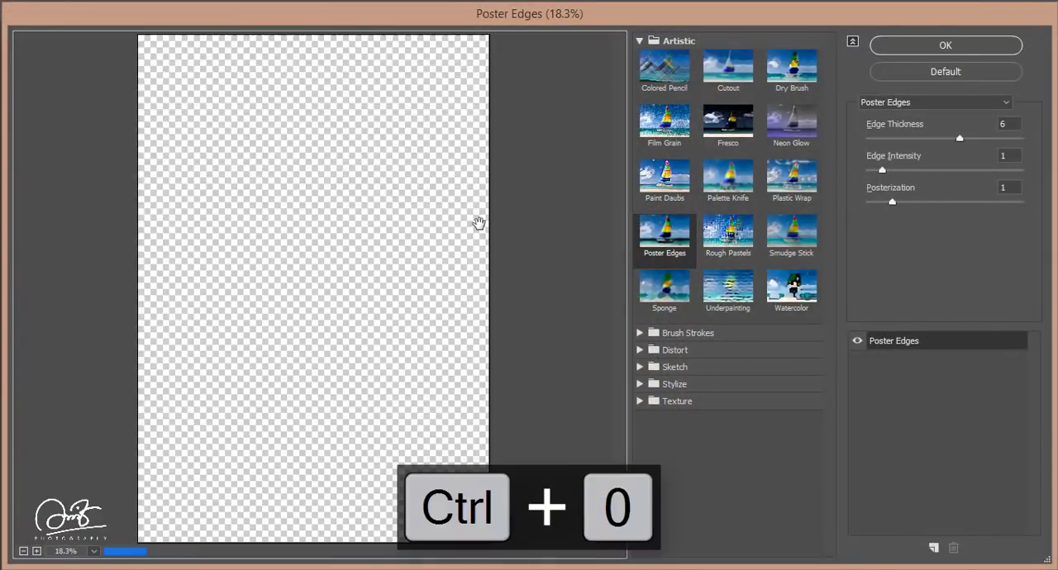
{"action": "left_click", "coordinate": [802, 76]}
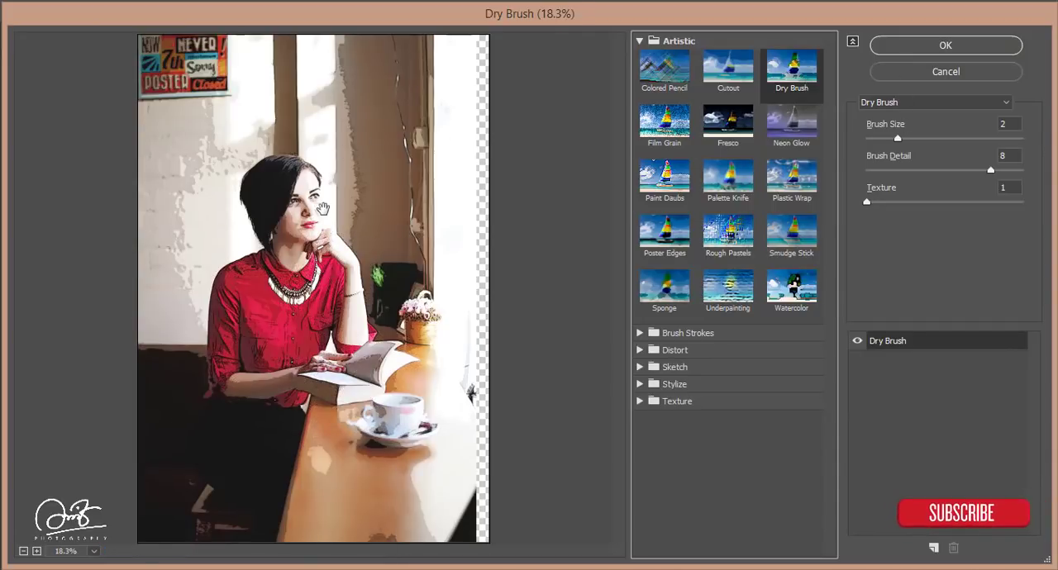
{"action": "scroll", "coordinate": [324, 209], "scroll_direction": "up", "scroll_amount": 4}
{"action": "left_click_drag", "start_coordinate": [339, 153], "coordinate": [361, 363]}
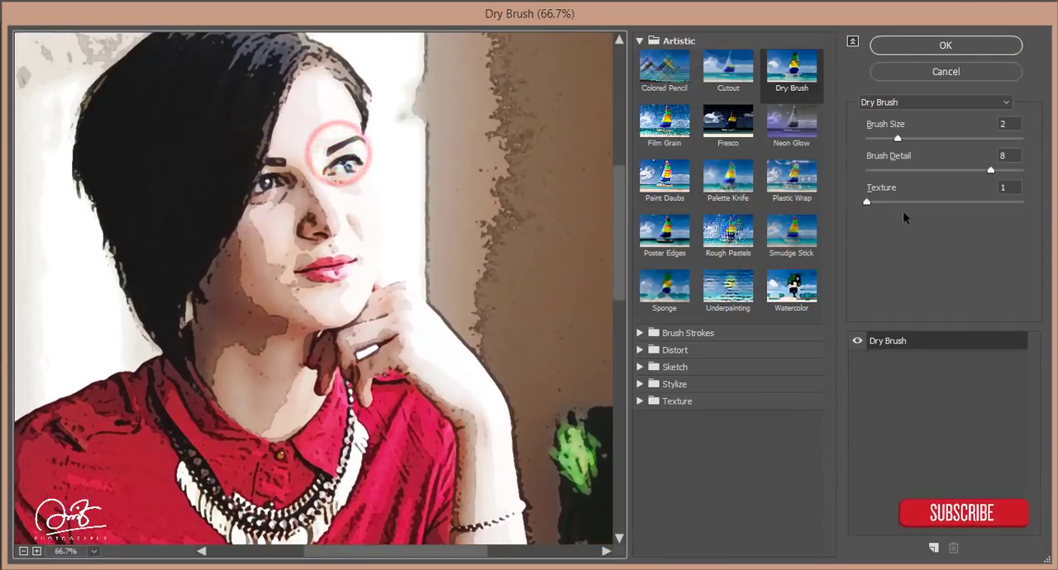
Step: Set the Dry Brush filter's Brush Size to 3 and apply it
{"action": "left_click", "coordinate": [911, 137]}
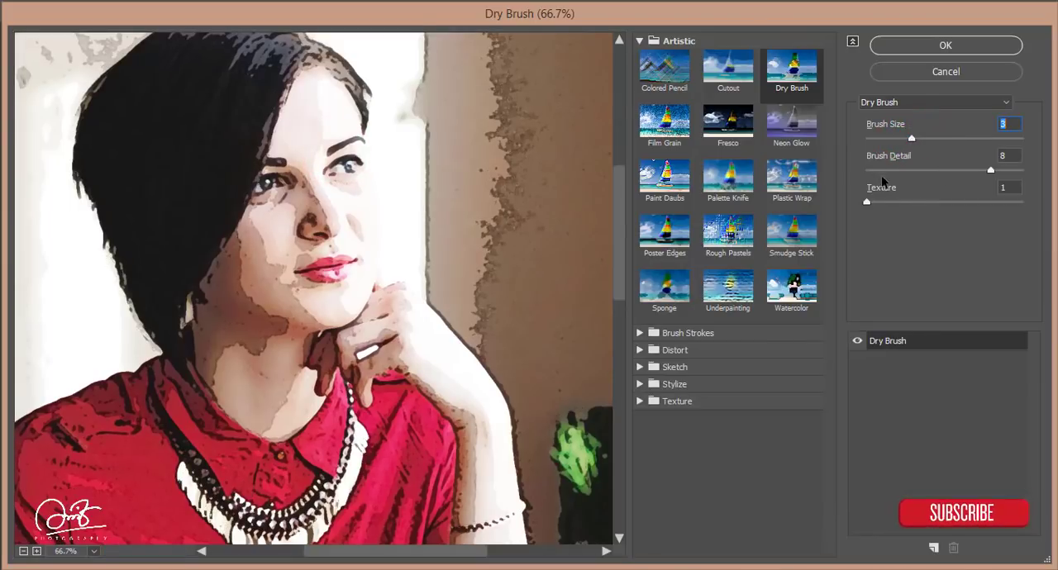
{"action": "left_click", "coordinate": [881, 202]}
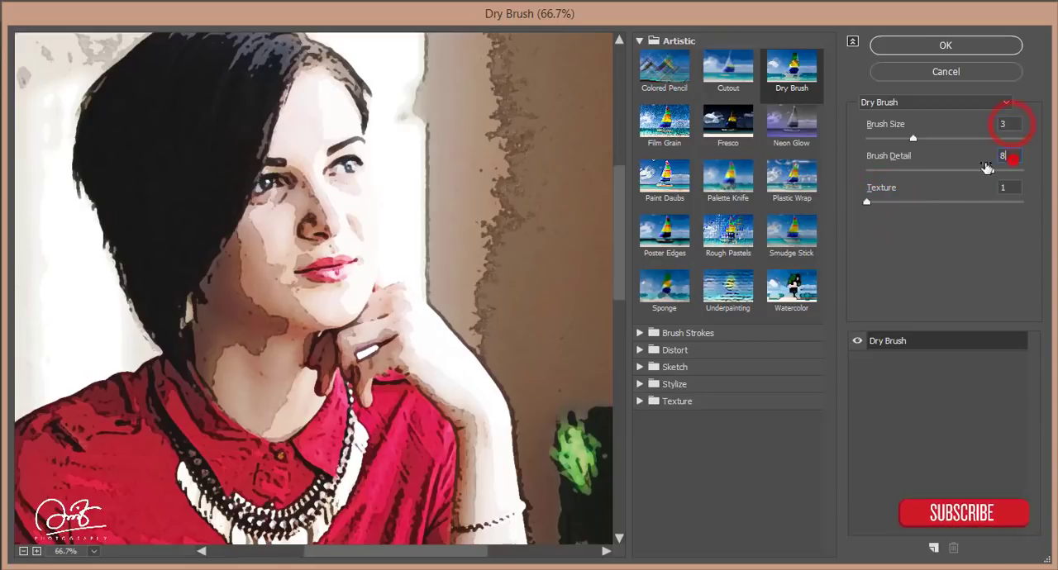
{"action": "left_click", "coordinate": [904, 49]}
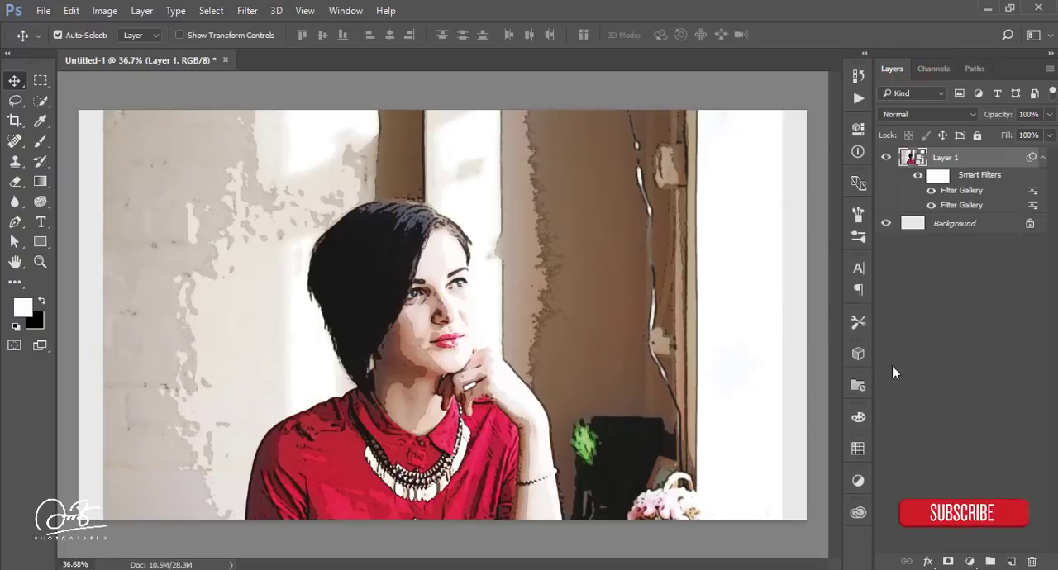
Step: Add a layer mask to Layer 1 and invert it to black, keeping white as the foreground color
{"action": "left_click", "coordinate": [947, 561]}
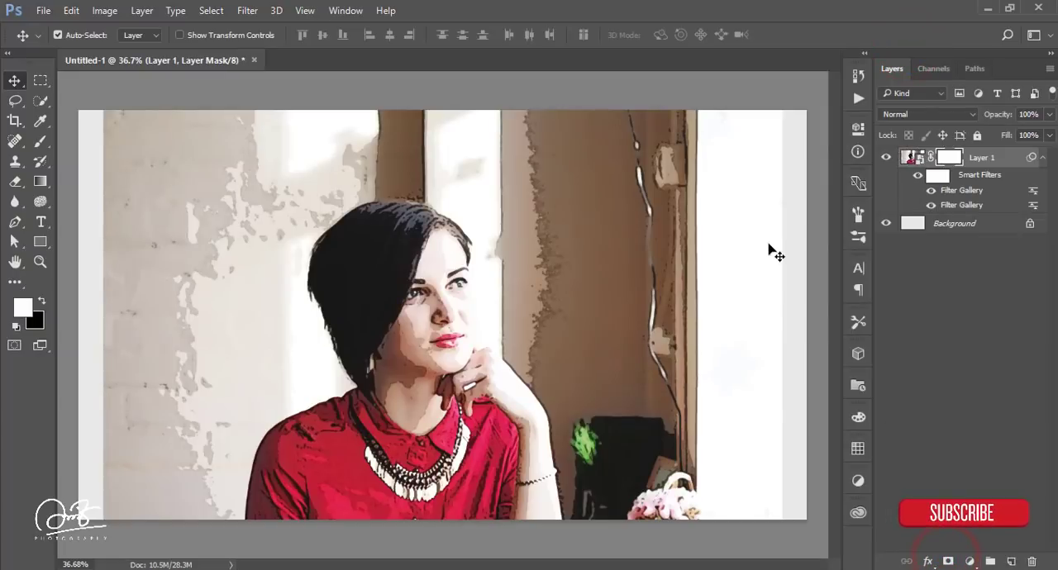
{"action": "key", "text": "ctrl+i"}
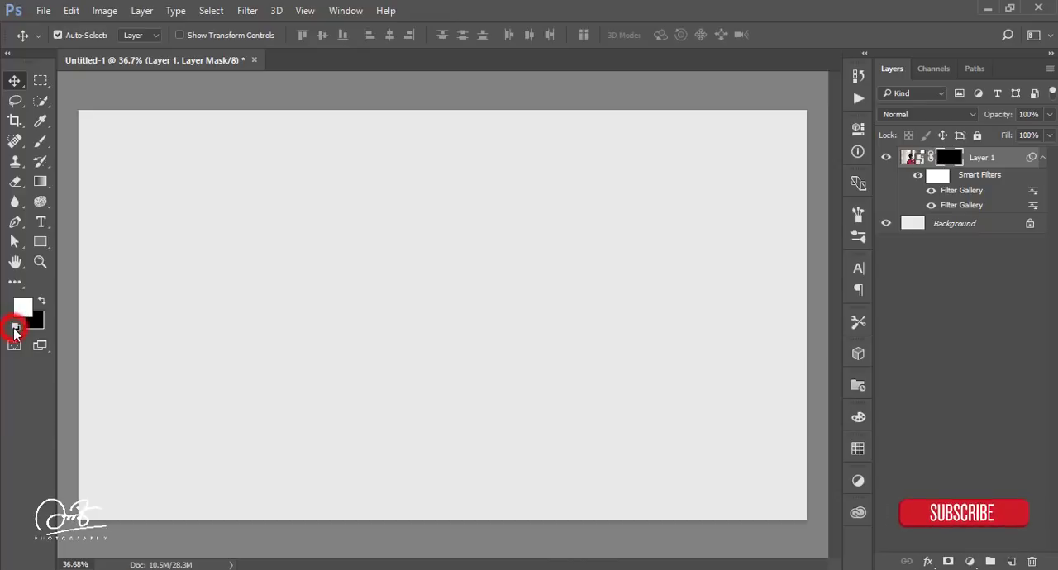
{"action": "left_click", "coordinate": [41, 301]}
{"action": "left_click", "coordinate": [41, 301]}
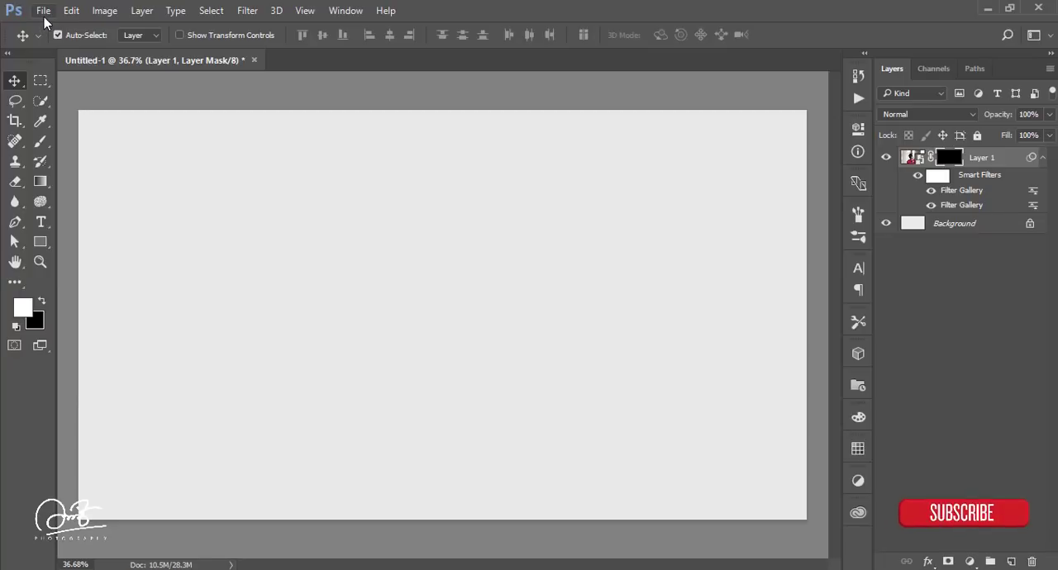
Step: Select the 468 px textured brush, enlarge it to 800 px, and stamp white on Layer 1's mask over the woman's face
{"action": "left_click", "coordinate": [40, 141]}
{"action": "right_click", "coordinate": [408, 229]}
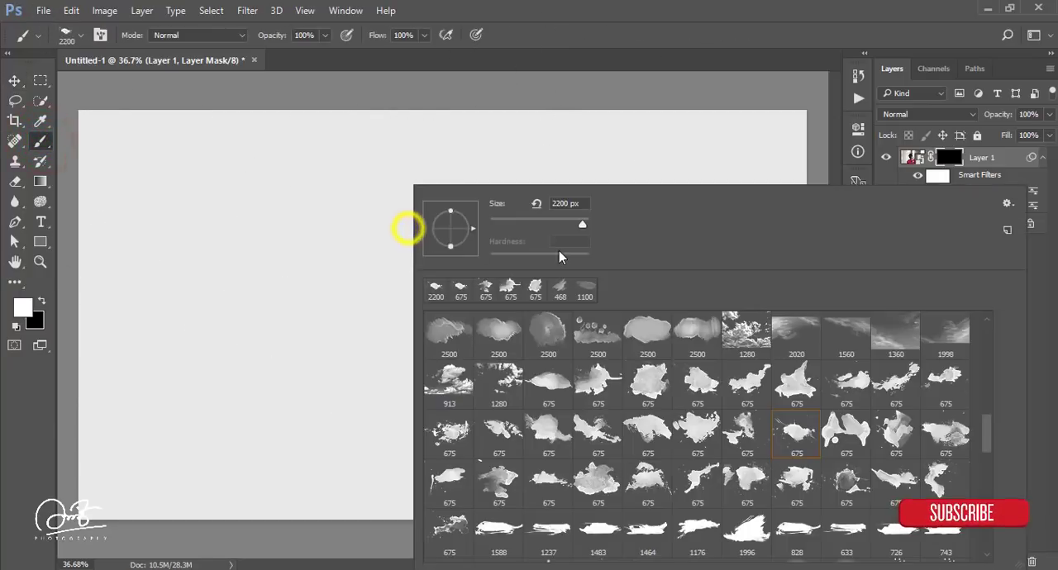
{"action": "scroll", "coordinate": [663, 422], "scroll_direction": "down", "scroll_amount": 3}
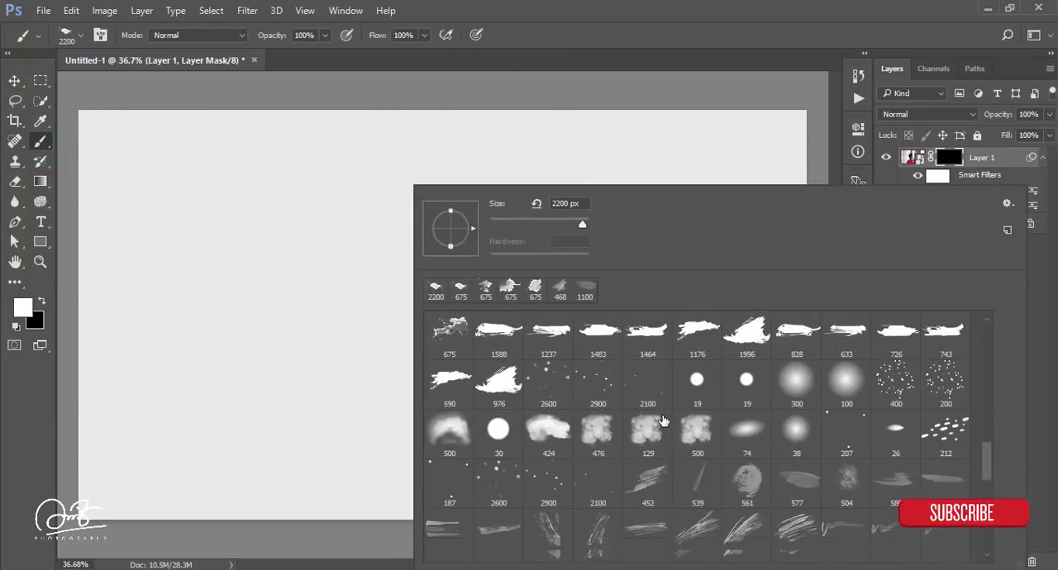
{"action": "scroll", "coordinate": [663, 421], "scroll_direction": "down", "scroll_amount": 4}
{"action": "left_click", "coordinate": [699, 442]}
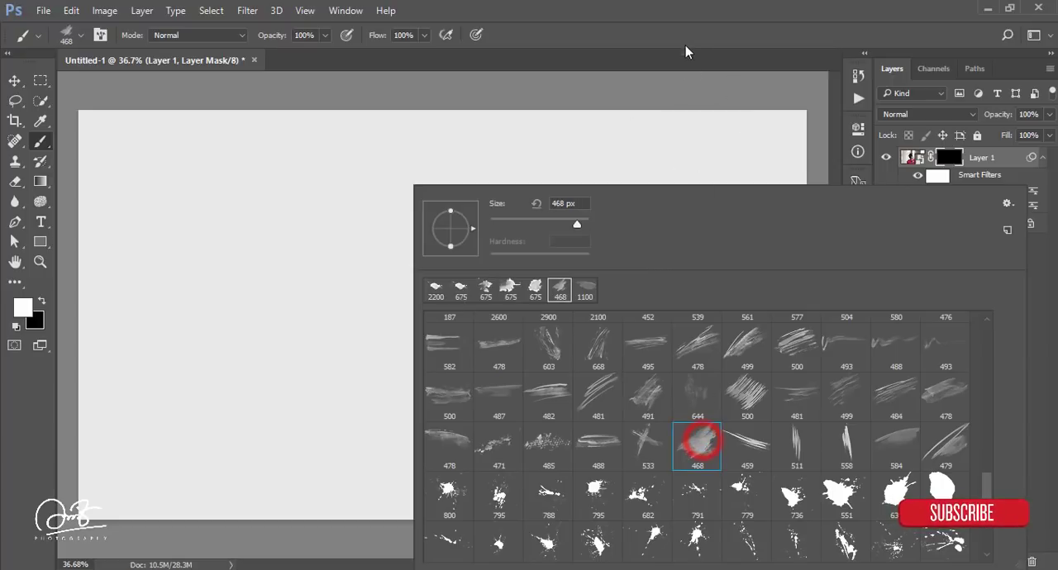
{"action": "left_click", "coordinate": [683, 25]}
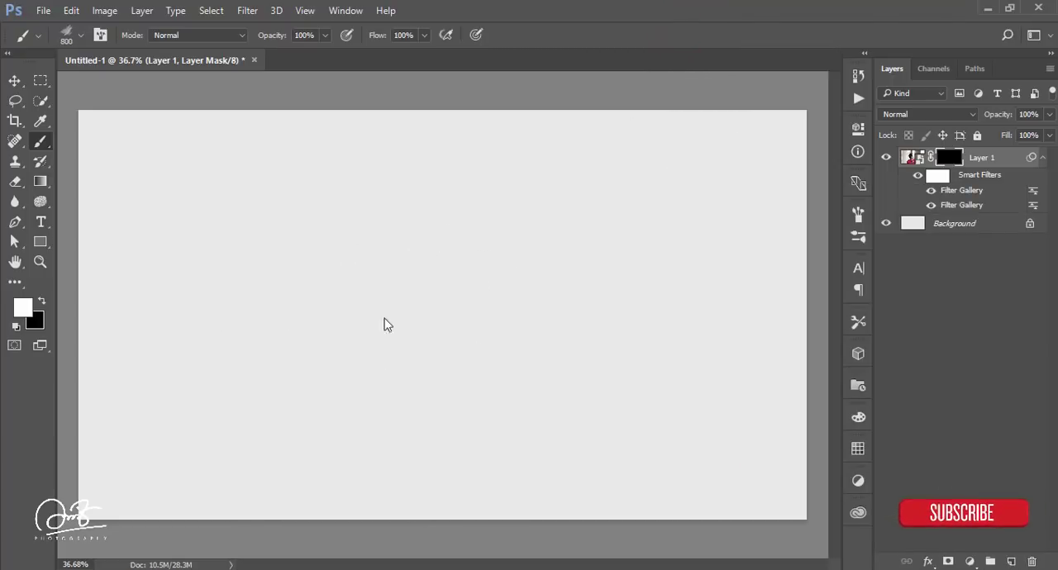
{"action": "left_click", "coordinate": [339, 255]}
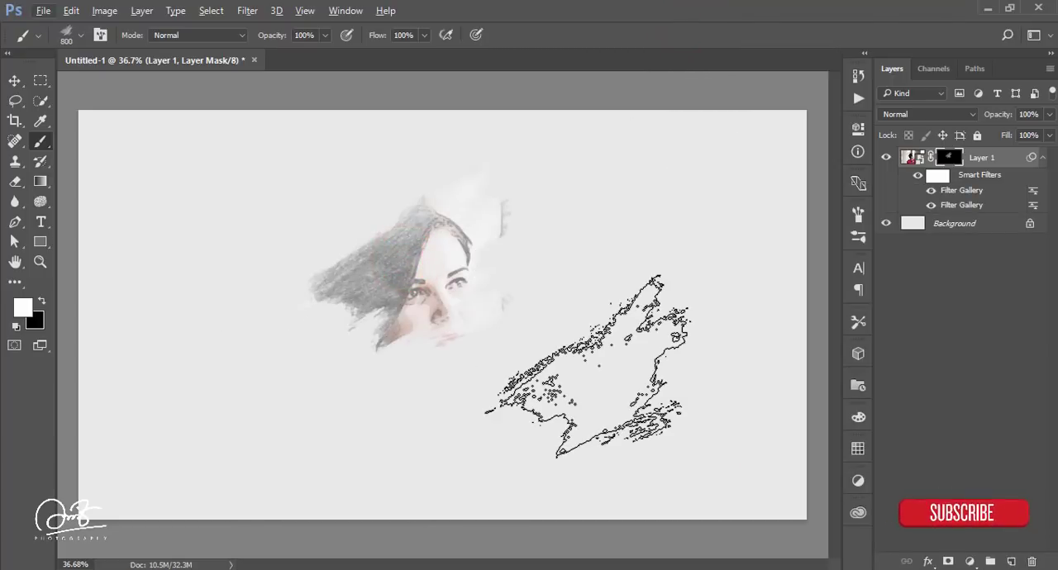
{"action": "key", "text": "ctrl+alt+z"}
{"action": "left_click", "coordinate": [406, 287]}
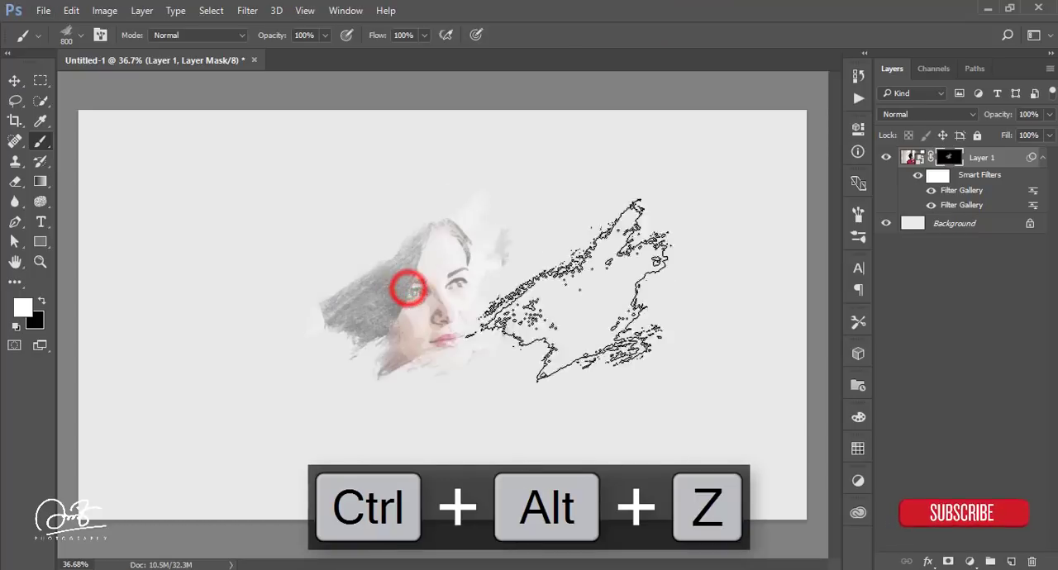
Step: Choose the 478 px streaky brush, enlarge it to 900 px, and stamp the mask across the face and the background beside it
{"action": "right_click", "coordinate": [371, 210]}
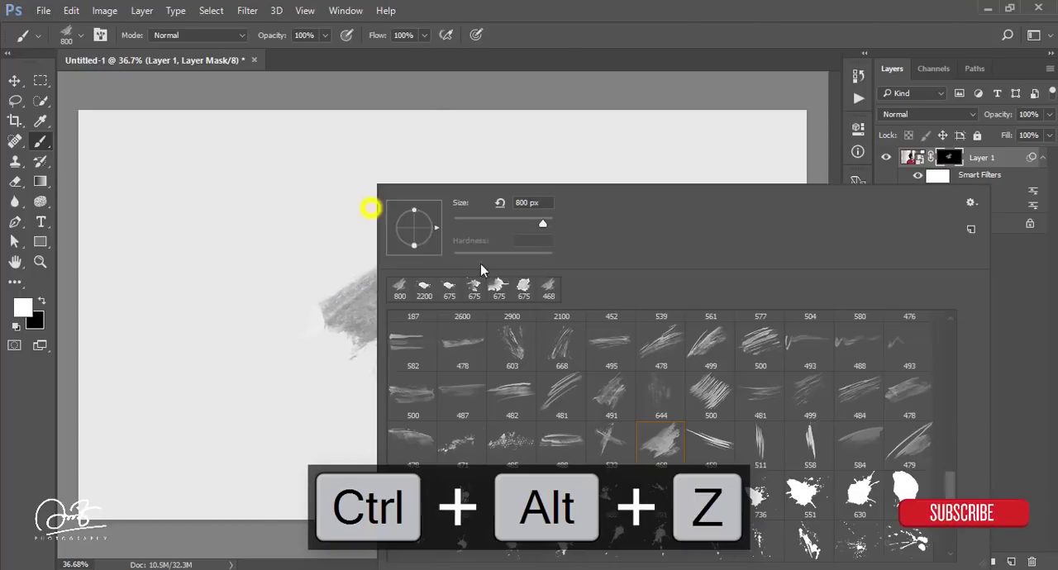
{"action": "left_click", "coordinate": [907, 394]}
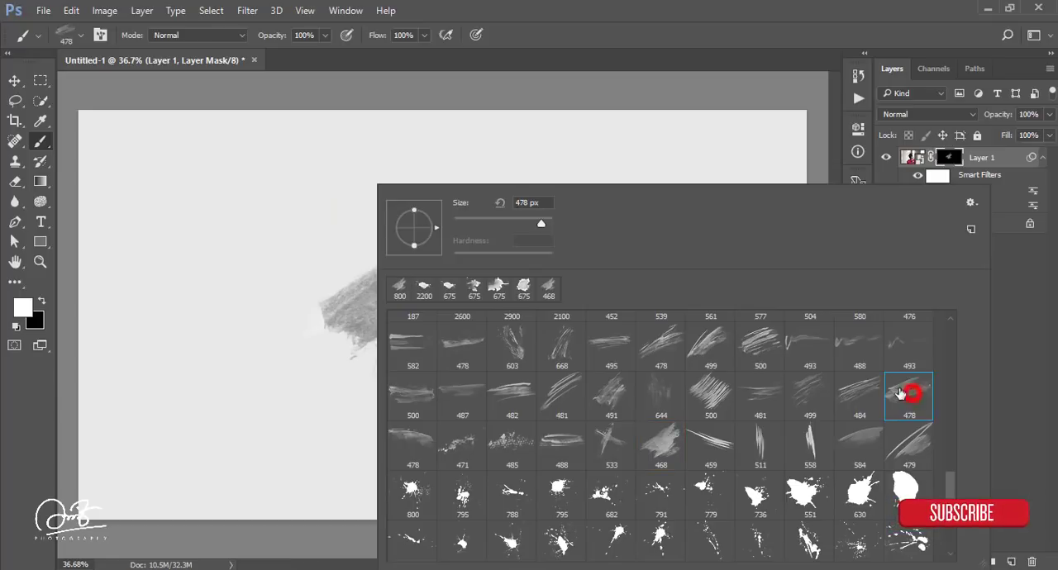
{"action": "left_click", "coordinate": [654, 7]}
{"action": "key", "text": "bracketright"}
{"action": "key", "text": "bracketright"}
{"action": "key", "text": "bracketright"}
{"action": "key", "text": "bracketright"}
{"action": "key", "text": "bracketright"}
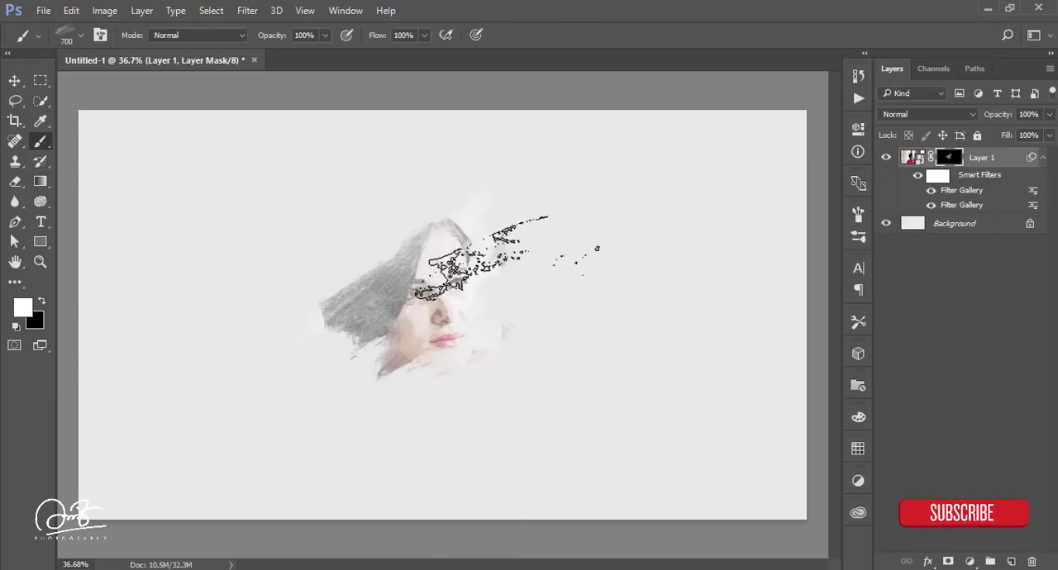
{"action": "left_click", "coordinate": [484, 299]}
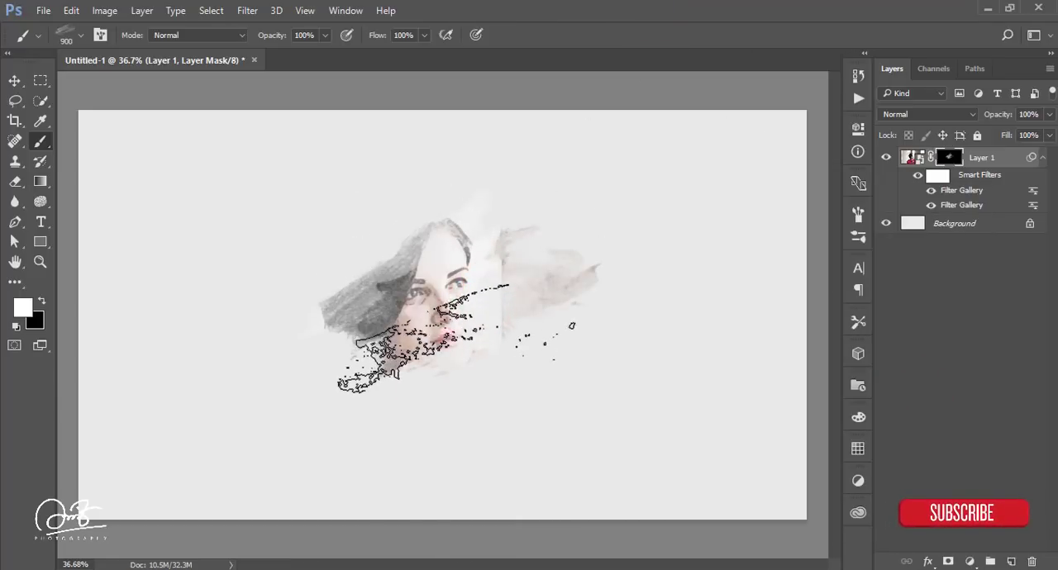
Step: Choose the 675 px watercolor brush with a thin tail and stamp the mask over the hair and eyes
{"action": "right_click", "coordinate": [465, 319]}
{"action": "scroll", "coordinate": [657, 481], "scroll_direction": "up", "scroll_amount": 10}
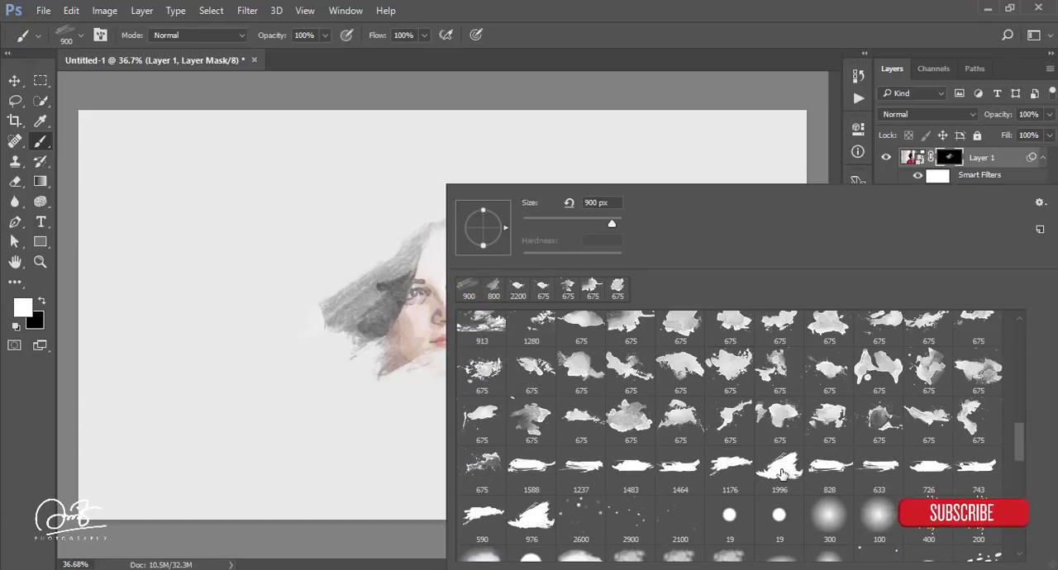
{"action": "scroll", "coordinate": [742, 364], "scroll_direction": "up", "scroll_amount": 1}
{"action": "double_click", "coordinate": [627, 356]}
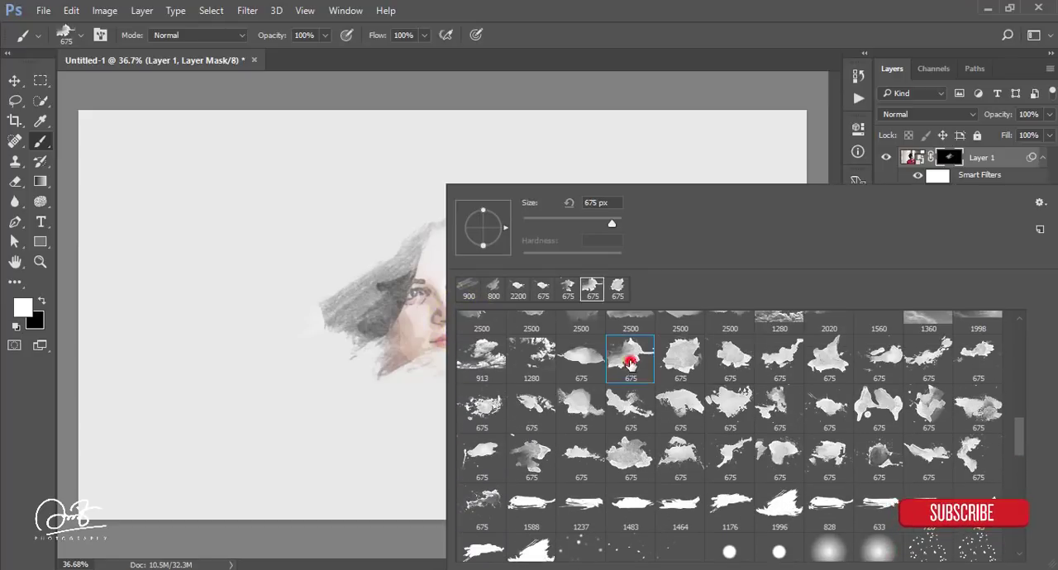
{"action": "left_click", "coordinate": [420, 272]}
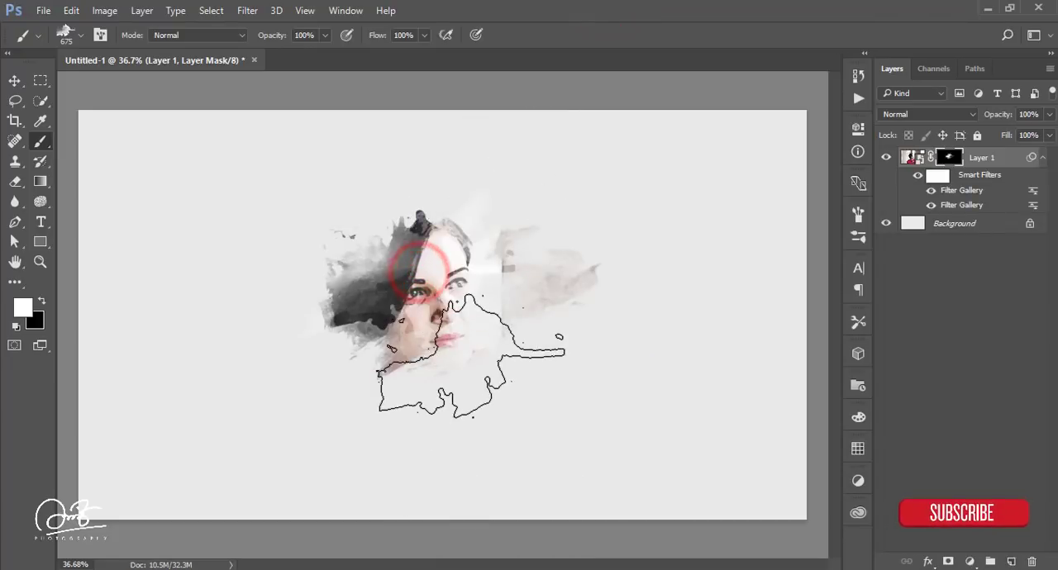
{"action": "left_click", "coordinate": [467, 357]}
{"action": "left_click", "coordinate": [406, 359]}
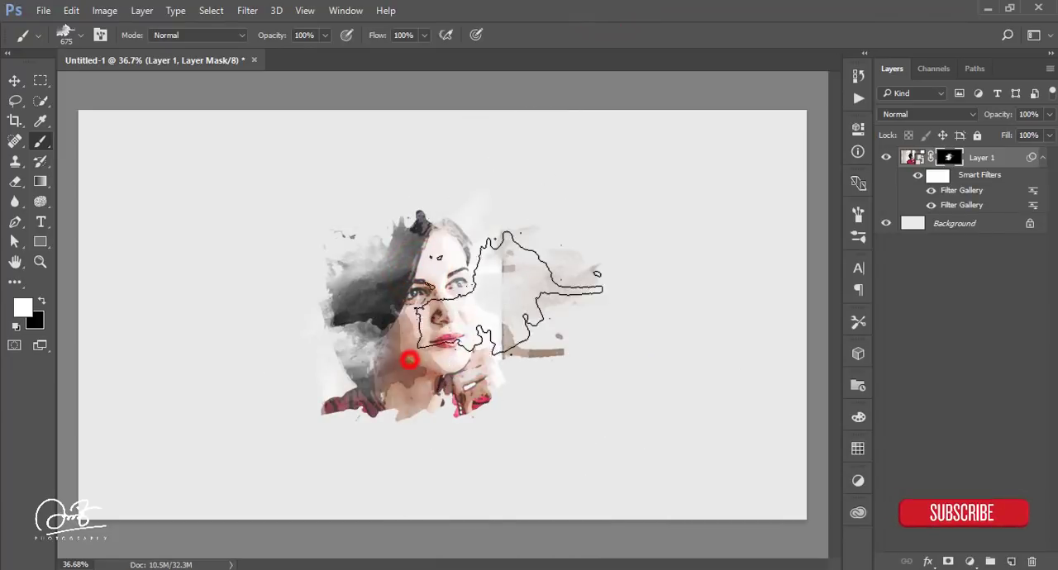
{"action": "left_click", "coordinate": [521, 252]}
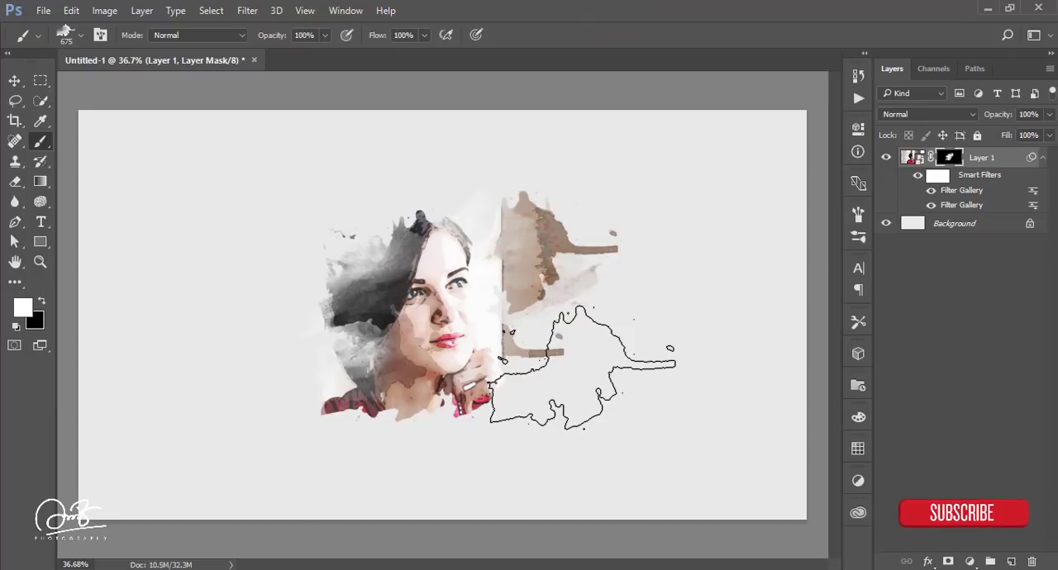
{"action": "key", "text": "ctrl+alt+z"}
{"action": "key", "text": "ctrl+alt+z"}
{"action": "key", "text": "ctrl+alt+z"}
{"action": "left_click", "coordinate": [432, 304]}
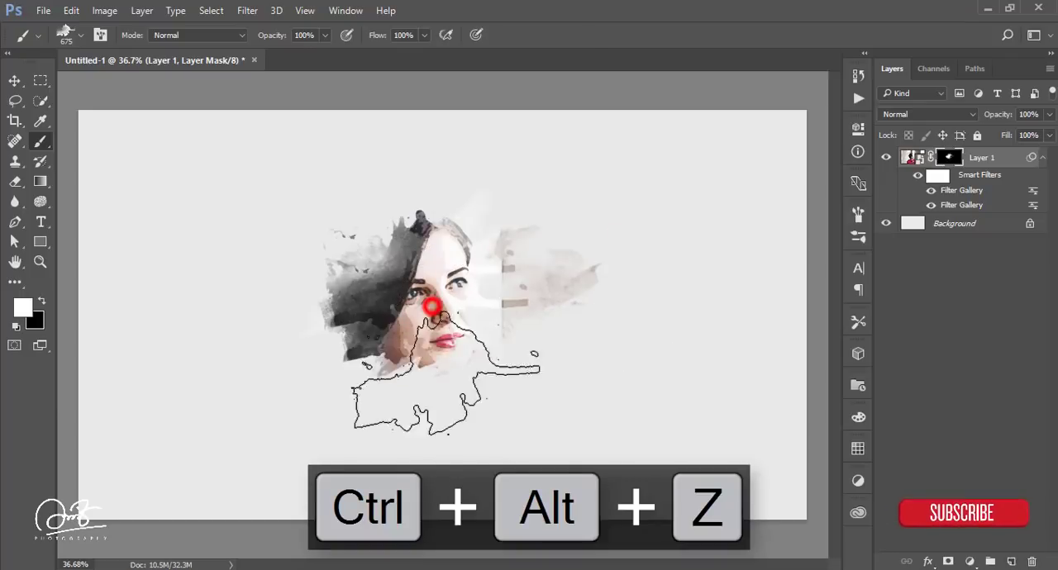
{"action": "left_click", "coordinate": [474, 425]}
{"action": "key", "text": "ctrl+alt+z"}
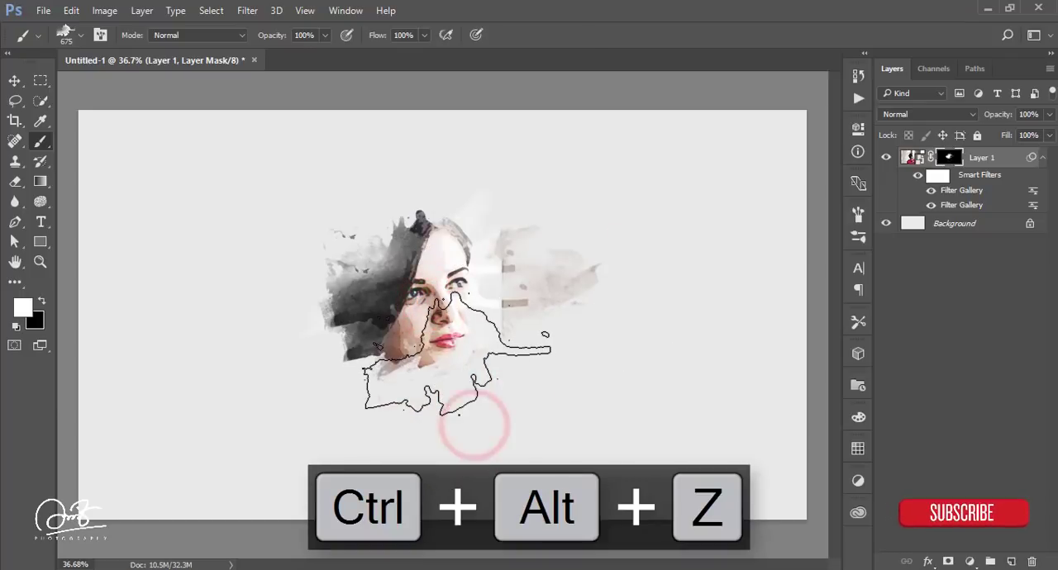
{"action": "left_click", "coordinate": [453, 352]}
Step: Choose the broad, blob-shaped 675 px watercolor brush and stamp the mask over the lower face and neck
{"action": "right_click", "coordinate": [481, 268]}
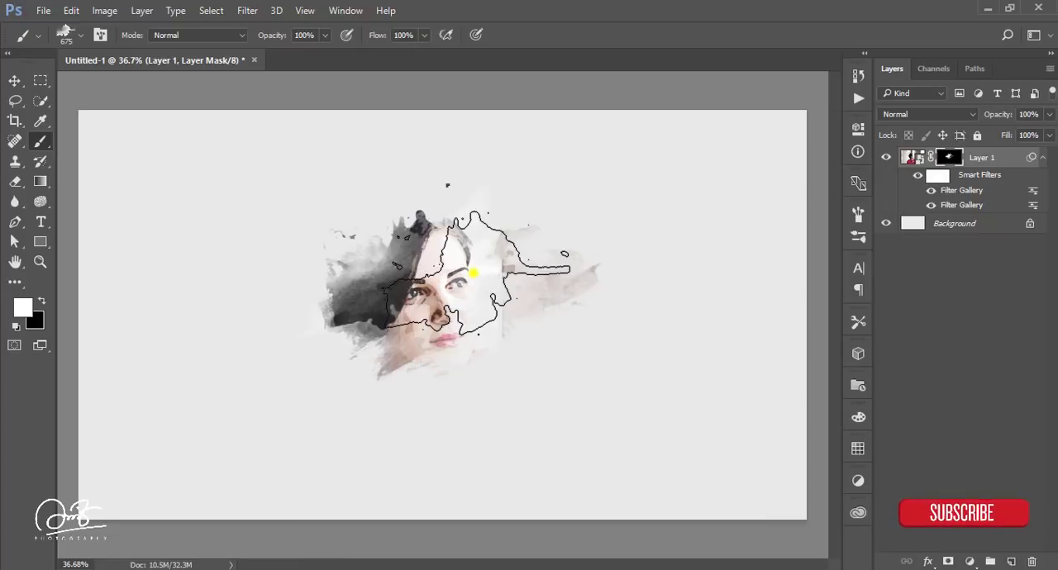
{"action": "left_click", "coordinate": [681, 360]}
{"action": "left_click", "coordinate": [657, 28]}
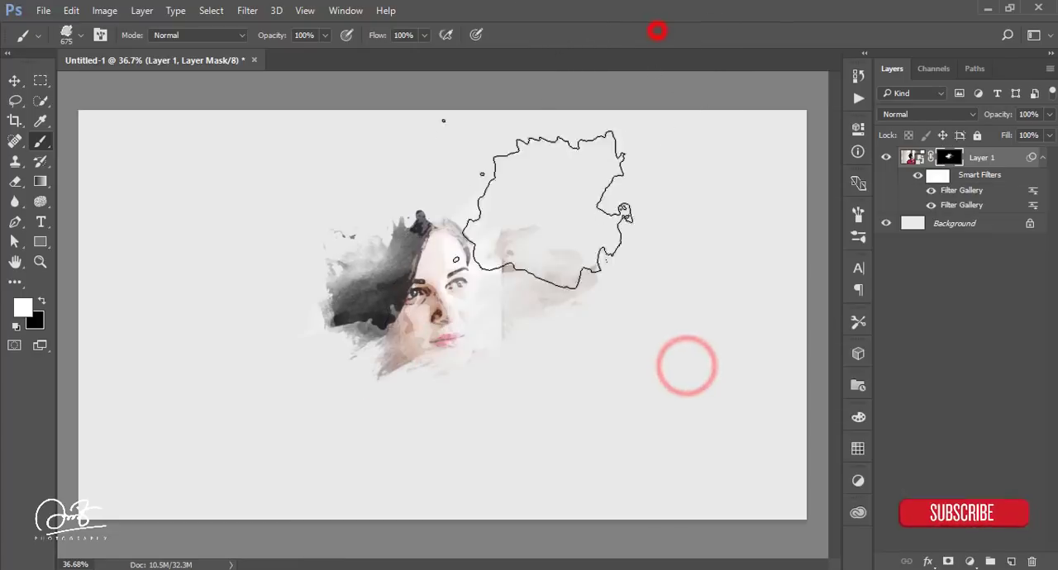
{"action": "left_click", "coordinate": [422, 327]}
Step: Choose the narrow 675 px splash brush with scattered droplets and stamp the mask over the forehead
{"action": "right_click", "coordinate": [470, 272]}
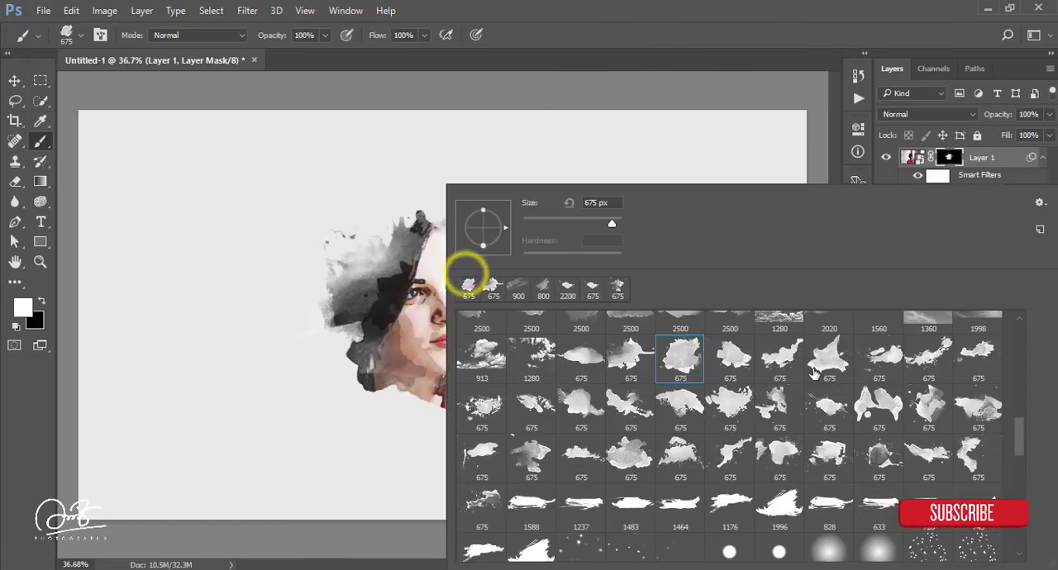
{"action": "left_click", "coordinate": [630, 361]}
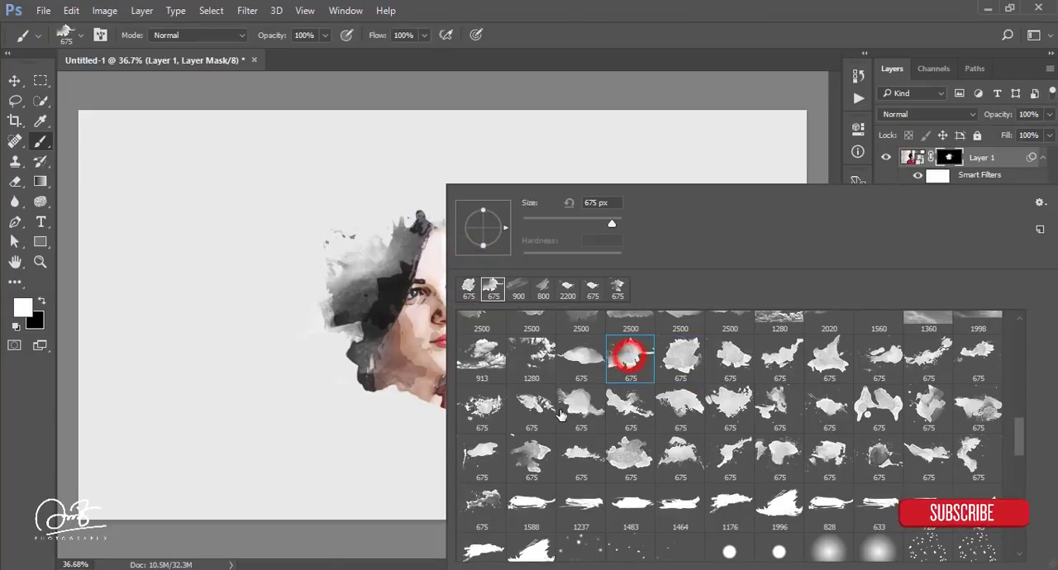
{"action": "left_click", "coordinate": [981, 359]}
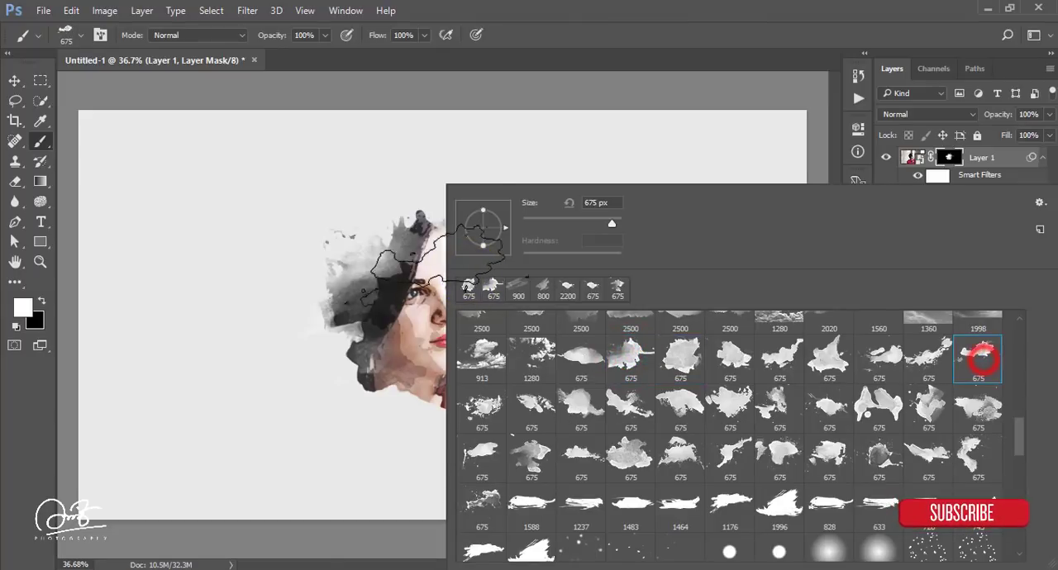
{"action": "left_click", "coordinate": [599, 27]}
{"action": "left_click", "coordinate": [460, 245]}
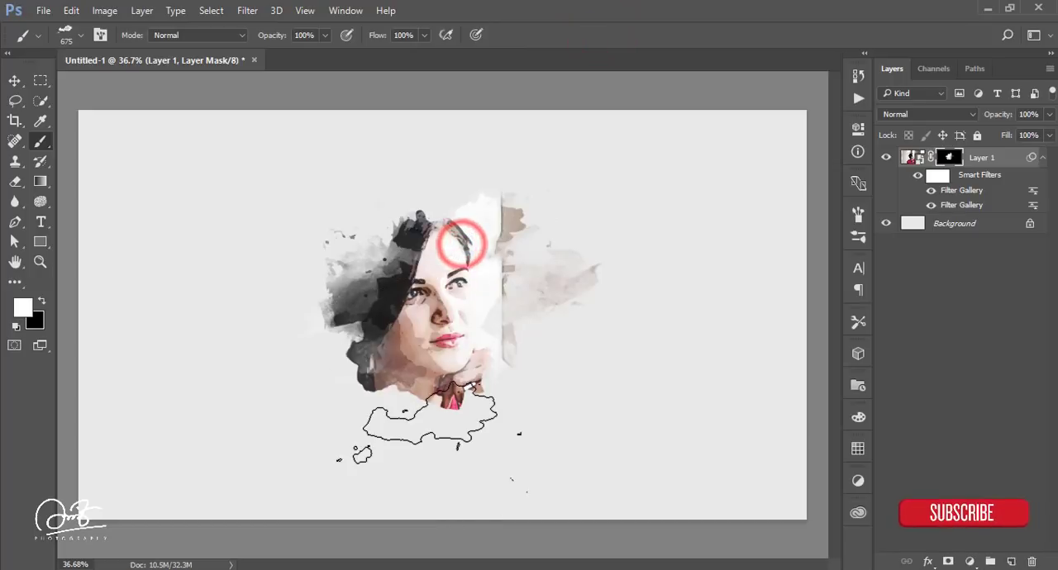
Step: Stamp the mask with the splash brush over the red collar and shoulder, undoing the stamp made over the hair tips
{"action": "left_click", "coordinate": [431, 428]}
{"action": "left_click", "coordinate": [357, 350]}
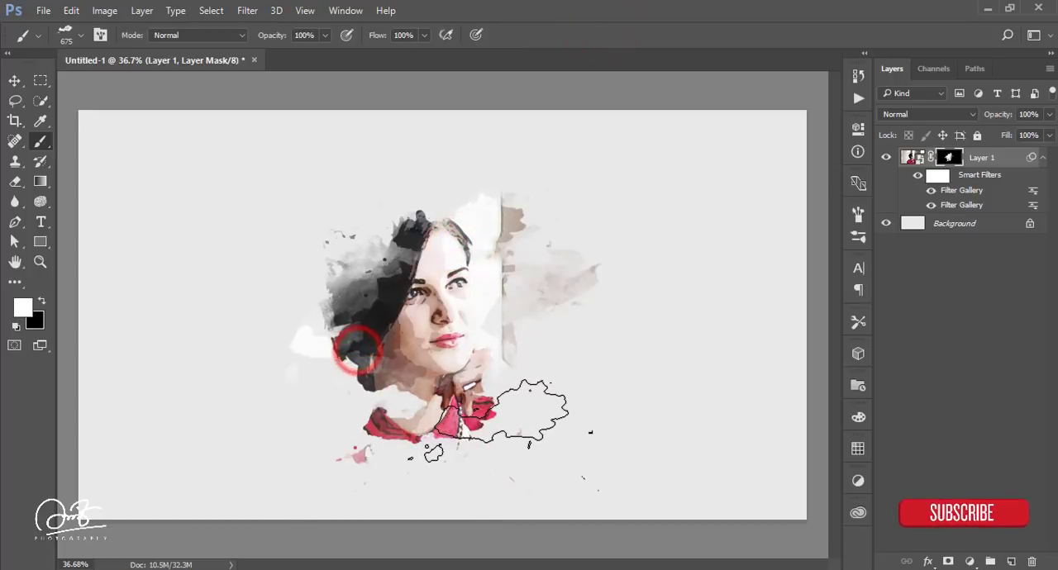
{"action": "key", "text": "ctrl+alt+z"}
{"action": "left_click", "coordinate": [364, 417]}
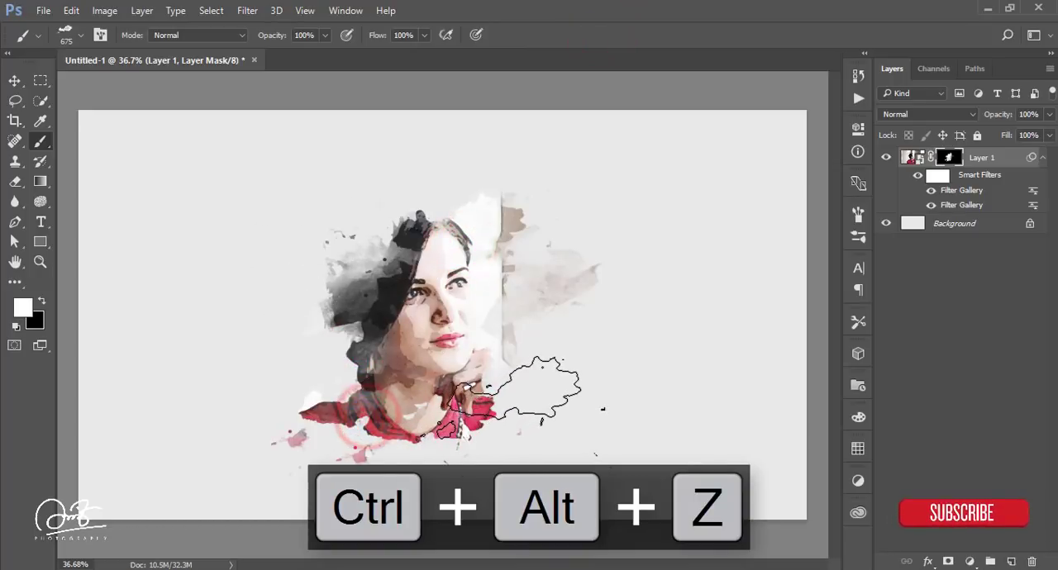
{"action": "left_click", "coordinate": [515, 405]}
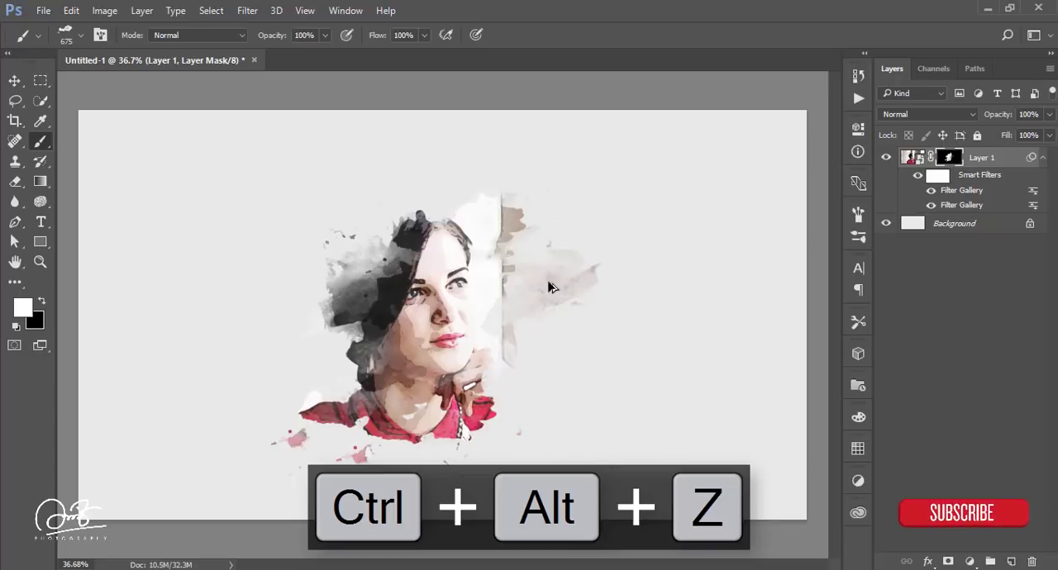
Step: Undo the last mask stamps at the collar, re-stamp the neckline, and stamp the mask over the top of the hair
{"action": "key", "text": "ctrl+alt+z"}
{"action": "key", "text": "ctrl+alt+z"}
{"action": "mouse_move", "coordinate": [436, 400]}
{"action": "left_mouse_down"}
{"action": "mouse_move", "coordinate": [417, 417]}
{"action": "mouse_move", "coordinate": [436, 426]}
{"action": "left_mouse_up"}
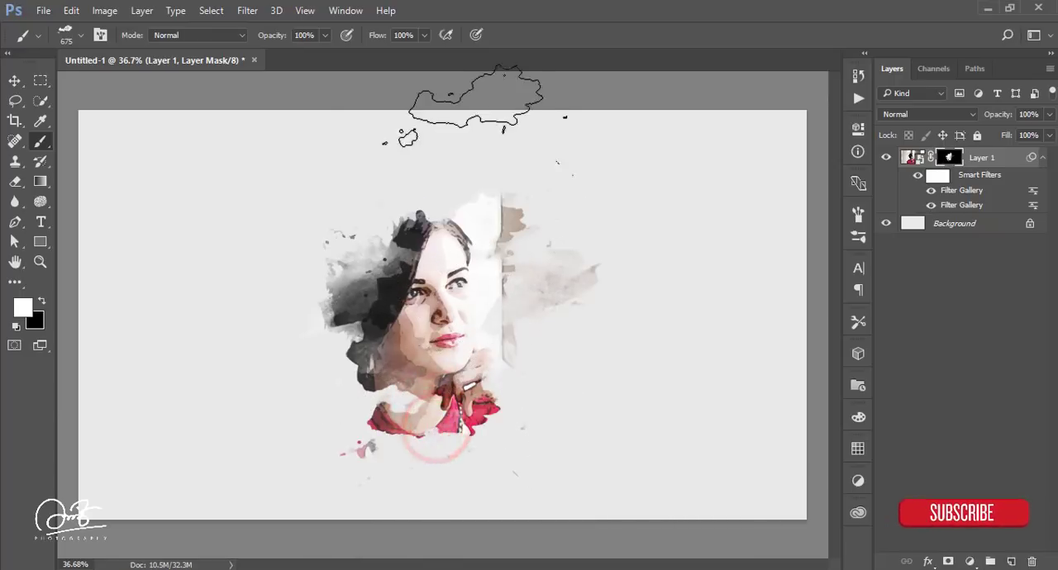
{"action": "left_click", "coordinate": [431, 229]}
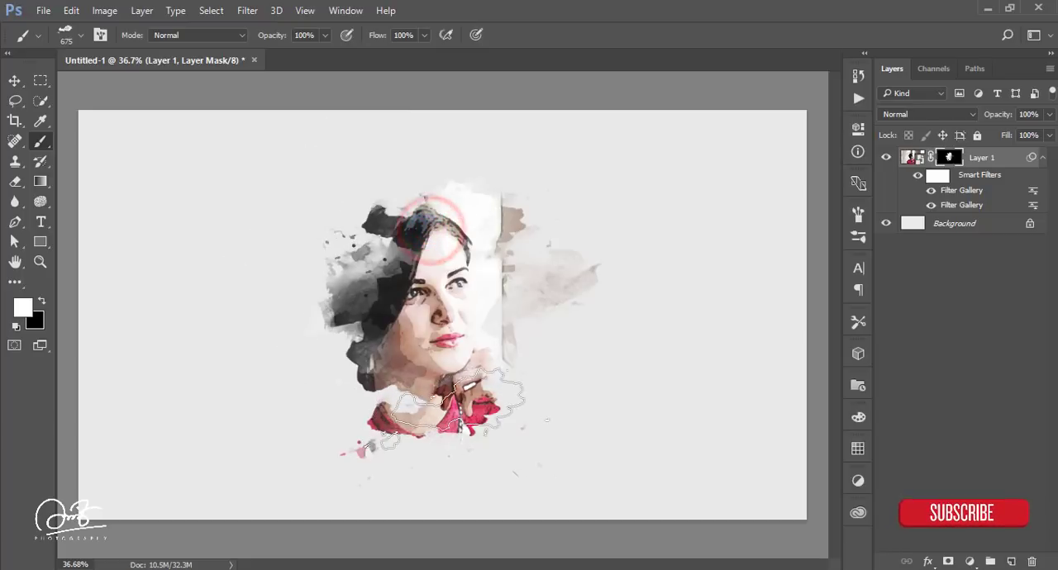
{"action": "left_click", "coordinate": [14, 80]}
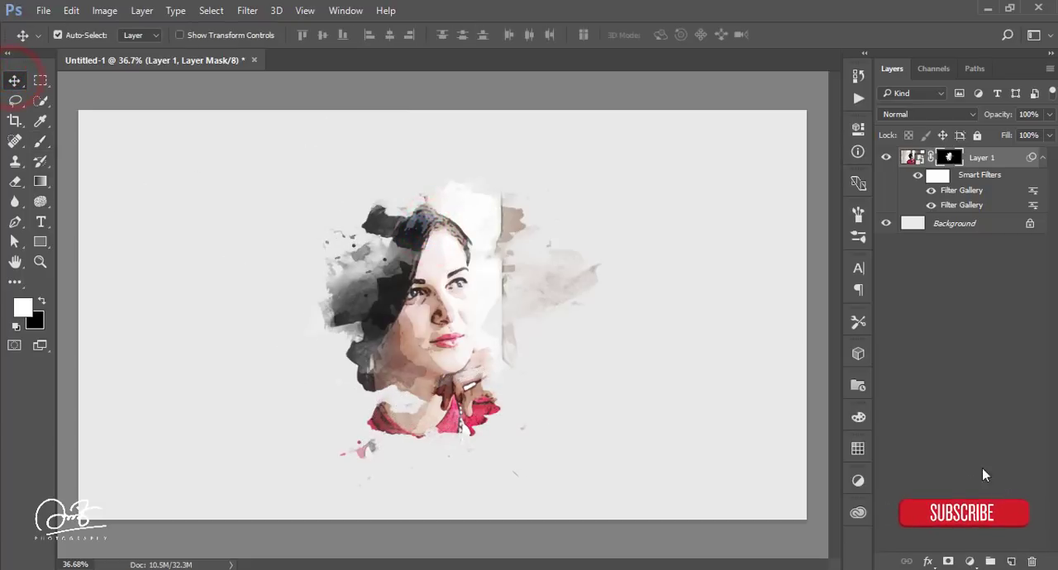
Step: Add a Brightness/Contrast adjustment clipped to the portrait layer, with brightness at -64 and the contrast raised slightly
{"action": "left_click", "coordinate": [970, 562]}
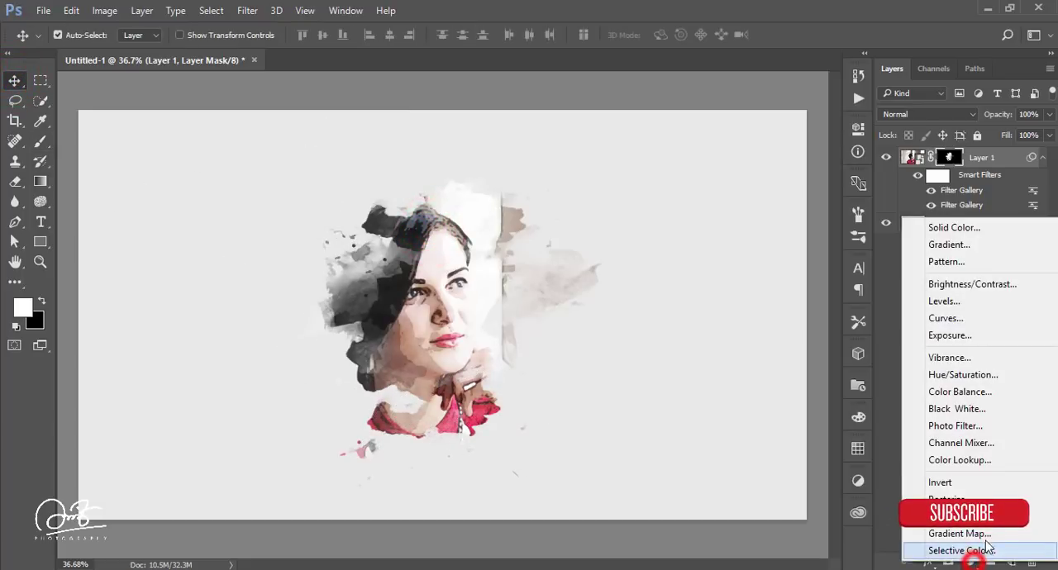
{"action": "left_click", "coordinate": [925, 284]}
{"action": "left_click", "coordinate": [718, 387]}
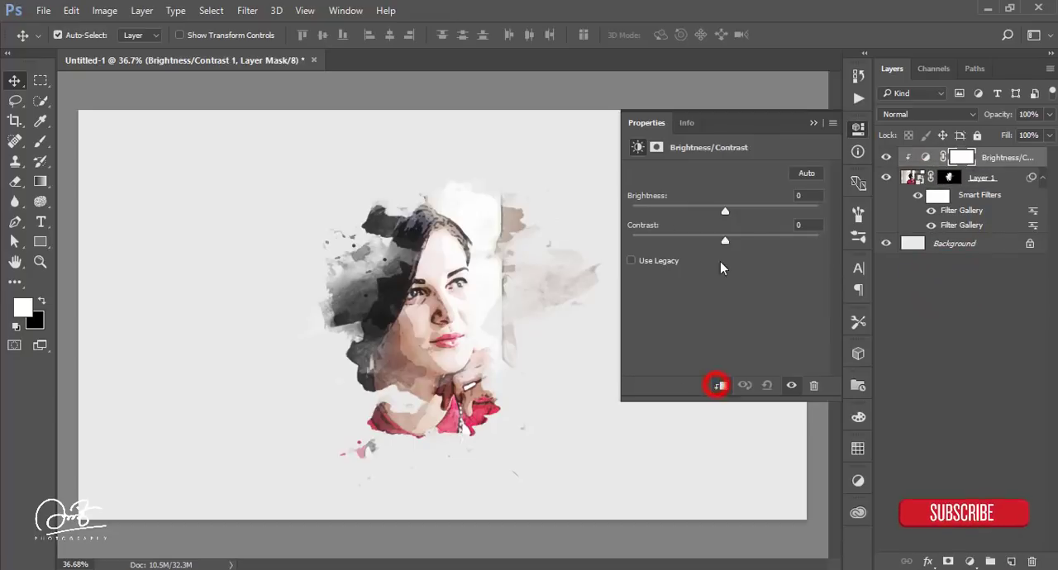
{"action": "left_click_drag", "start_coordinate": [725, 211], "coordinate": [686, 210]}
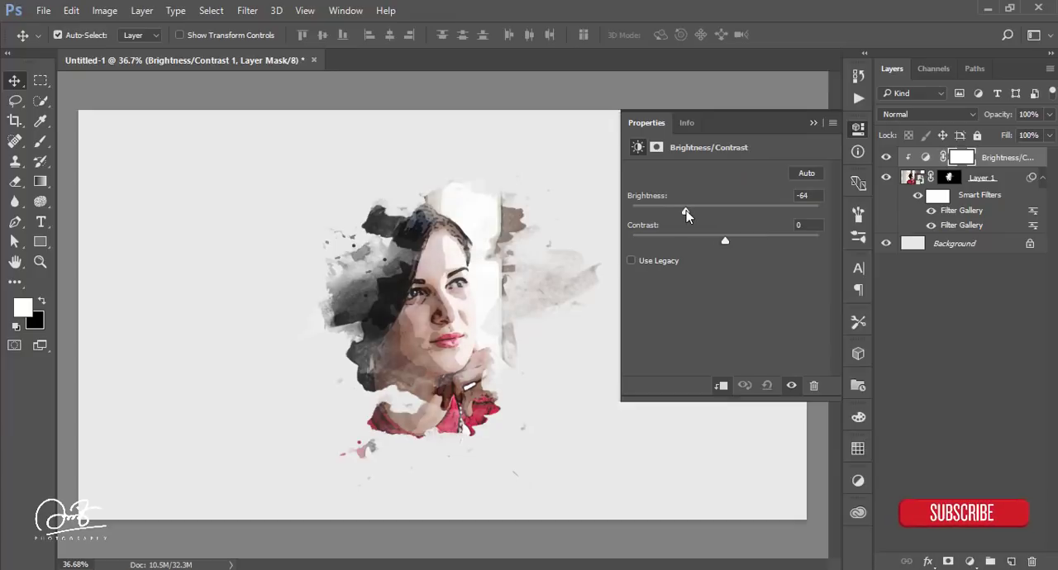
{"action": "left_click_drag", "start_coordinate": [724, 242], "coordinate": [749, 240]}
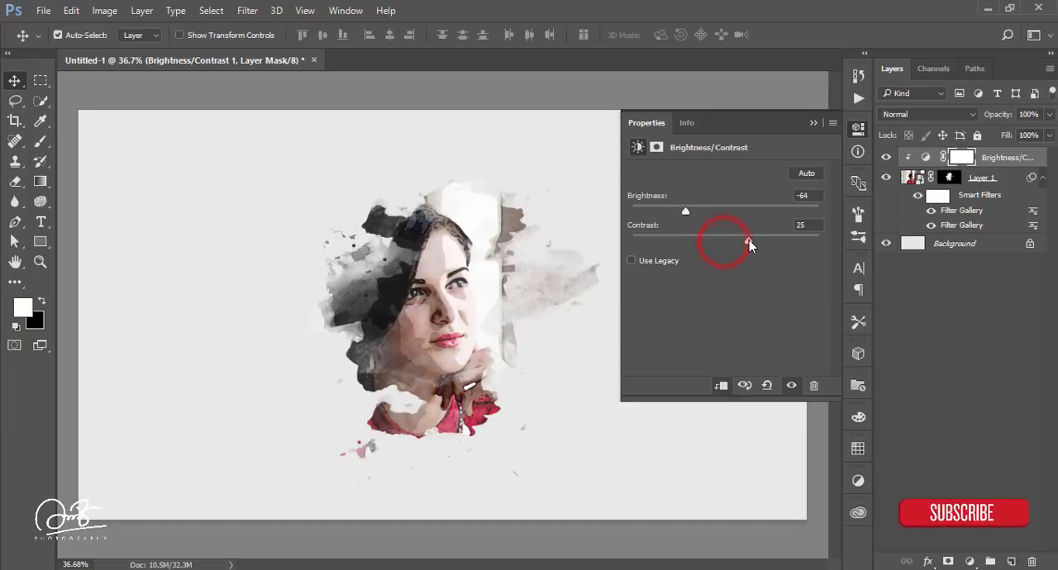
{"action": "left_click", "coordinate": [813, 122]}
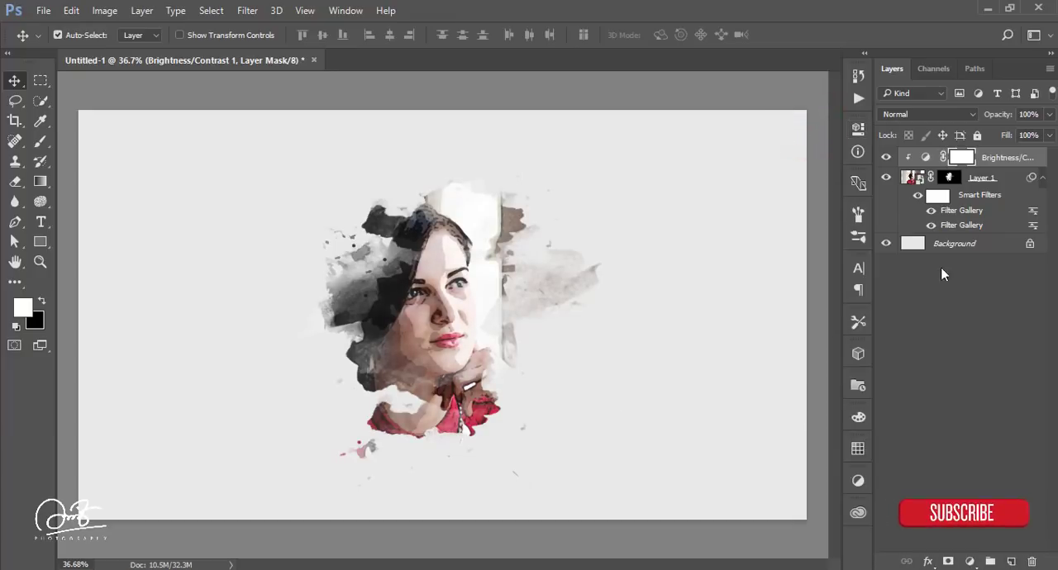
Step: Place paper.jpg as an embedded image directly above the background and scale it to about 88.4% to cover the canvas
{"action": "left_click", "coordinate": [992, 247]}
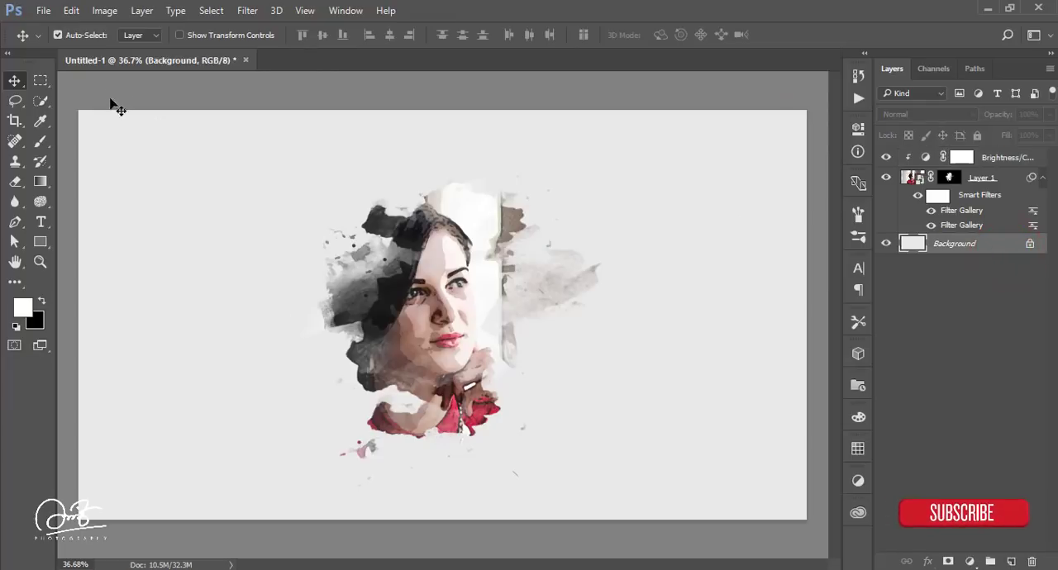
{"action": "left_click", "coordinate": [43, 10]}
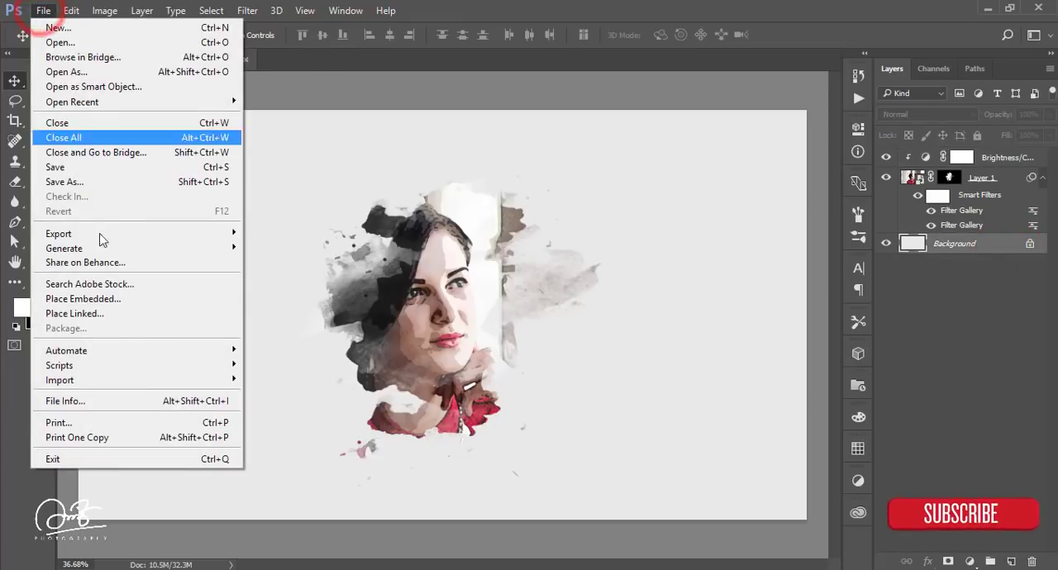
{"action": "left_click", "coordinate": [102, 298]}
{"action": "left_click", "coordinate": [305, 167]}
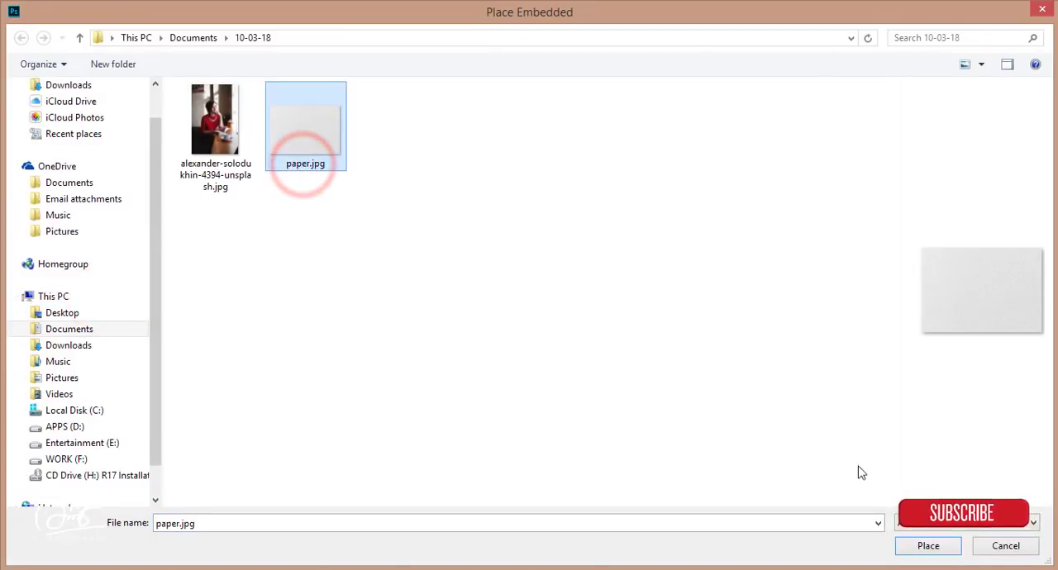
{"action": "left_click", "coordinate": [928, 546]}
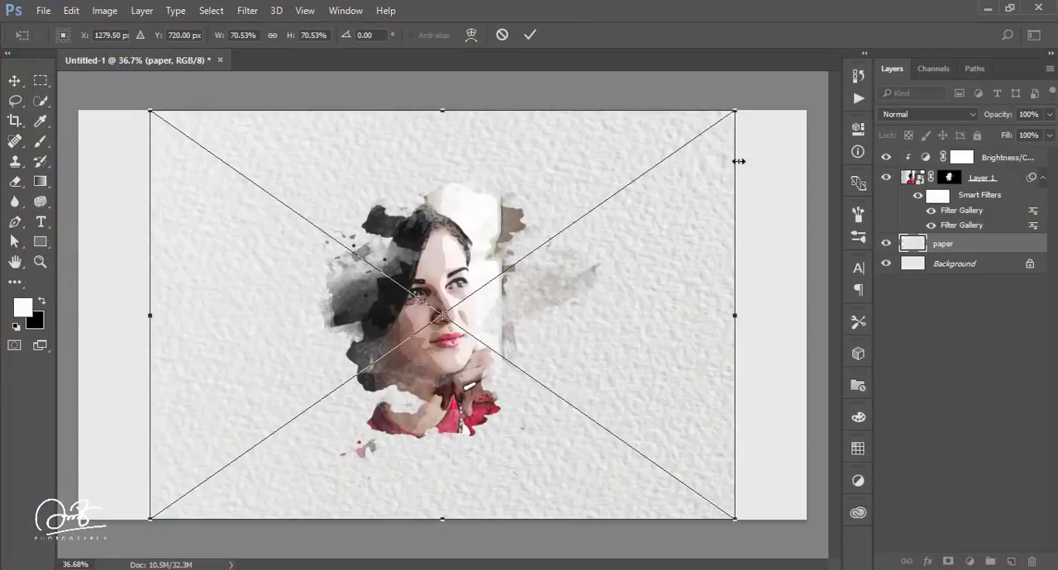
{"action": "left_click_drag", "start_coordinate": [737, 113], "coordinate": [821, 83]}
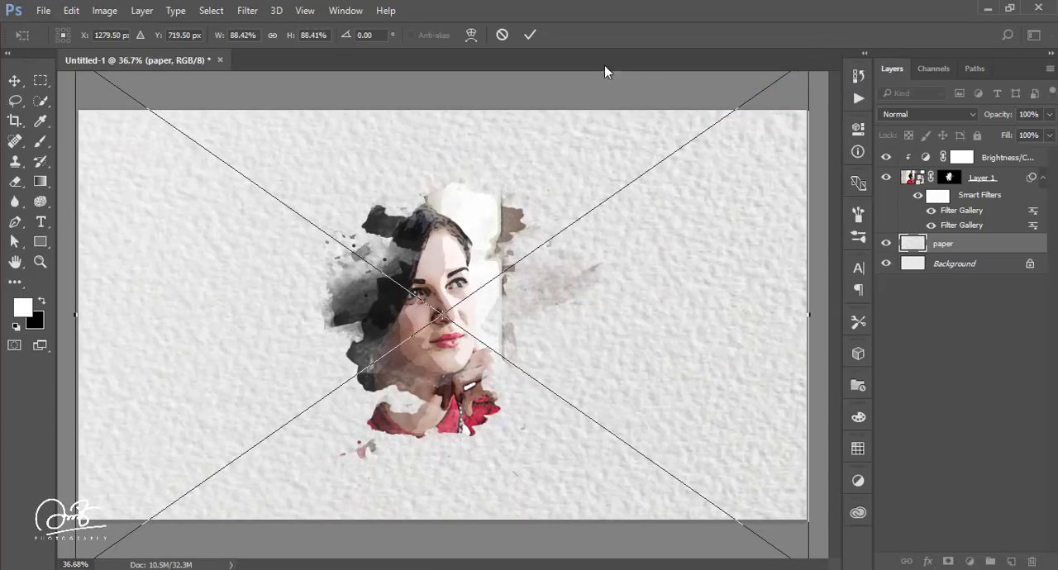
{"action": "left_click", "coordinate": [529, 35]}
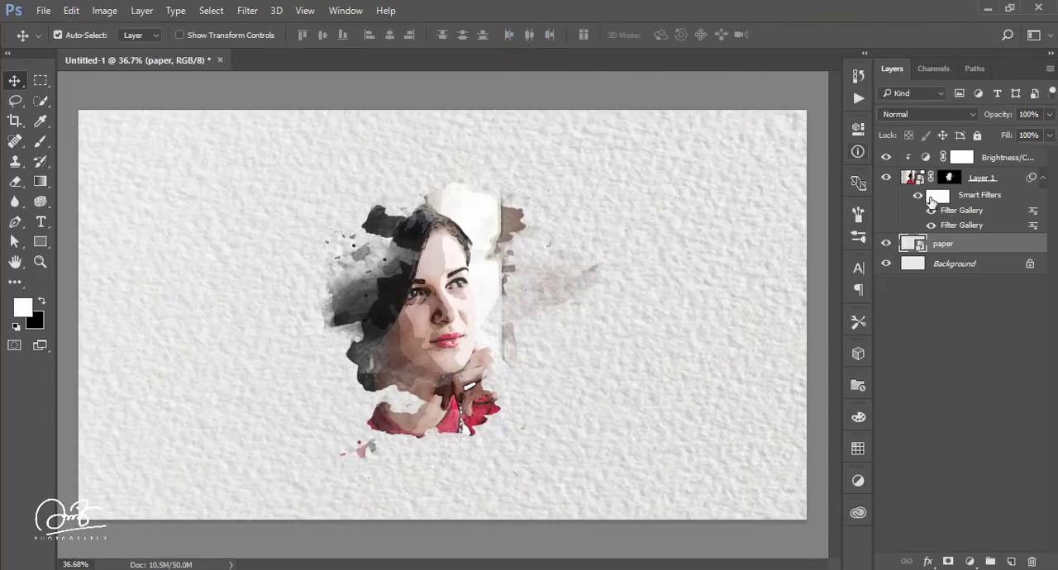
Step: Rasterize the paper layer and apply a Camera Raw filter to it with increased clarity and sharpening
{"action": "right_click", "coordinate": [986, 245]}
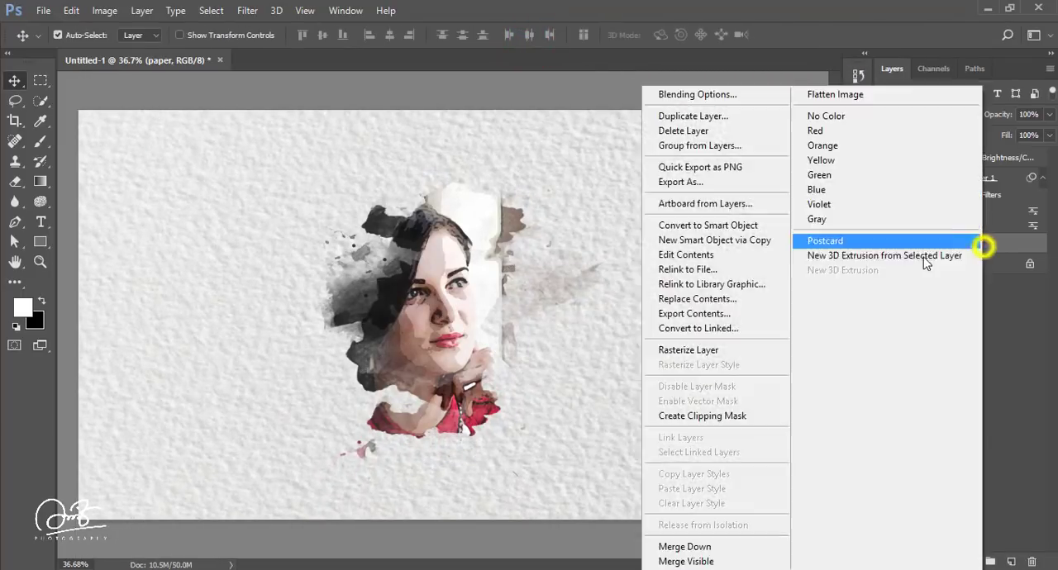
{"action": "left_click", "coordinate": [726, 350]}
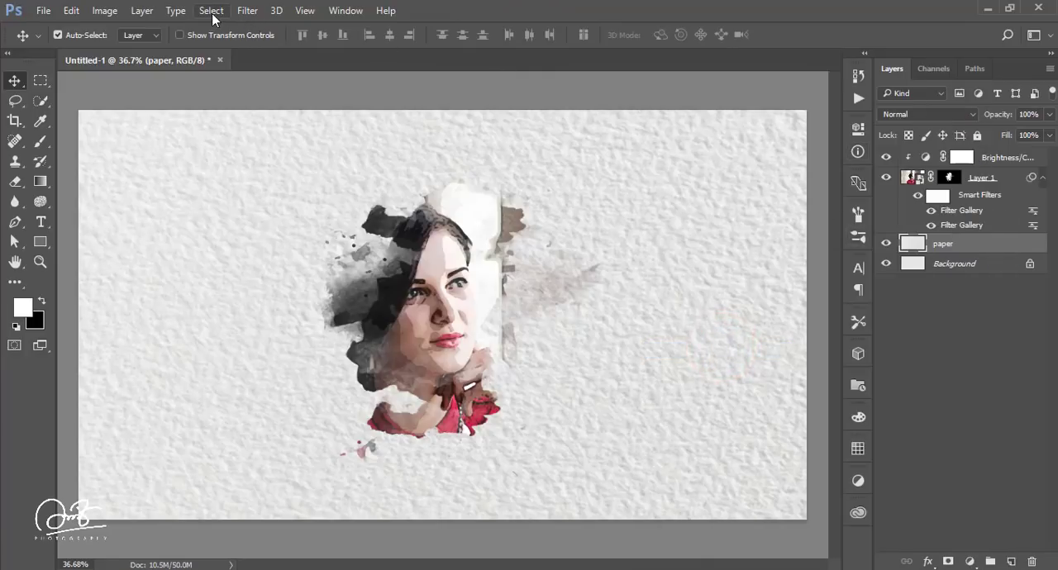
{"action": "left_click", "coordinate": [248, 11]}
{"action": "left_click", "coordinate": [281, 100]}
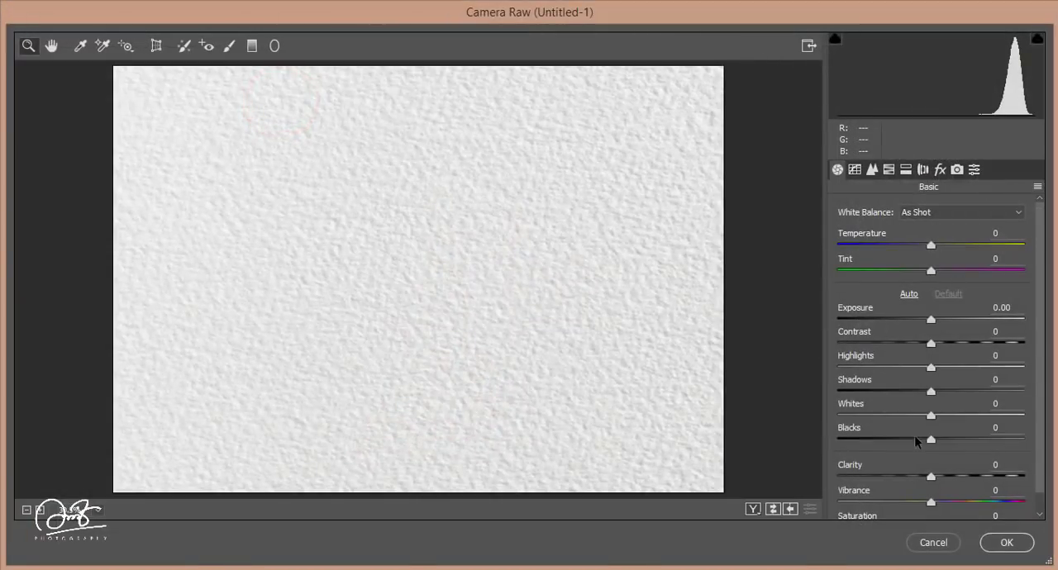
{"action": "left_click_drag", "start_coordinate": [930, 478], "coordinate": [959, 477]}
{"action": "left_click", "coordinate": [872, 170]}
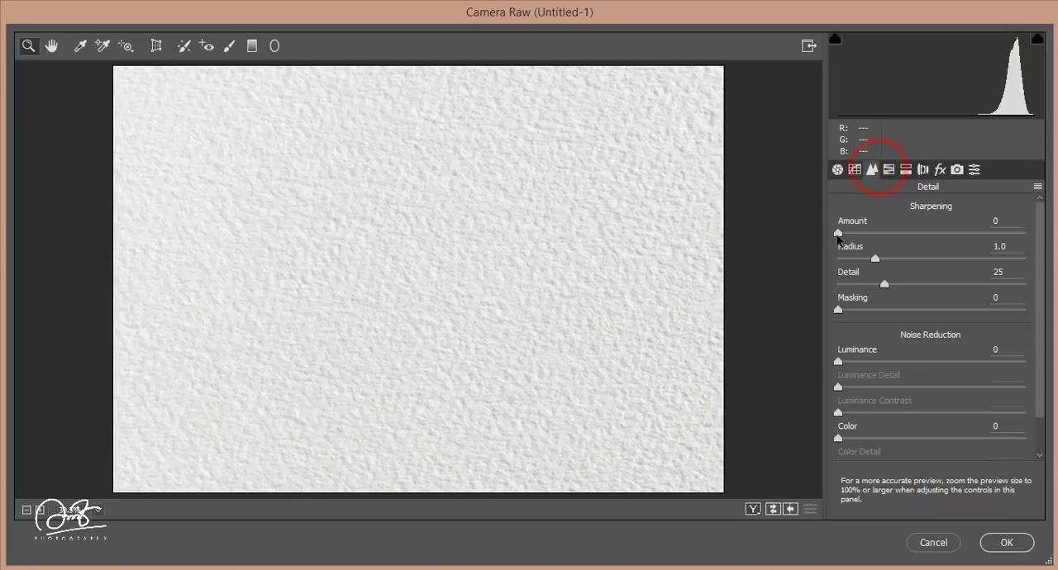
{"action": "left_click_drag", "start_coordinate": [838, 234], "coordinate": [927, 236]}
{"action": "left_click", "coordinate": [1007, 543]}
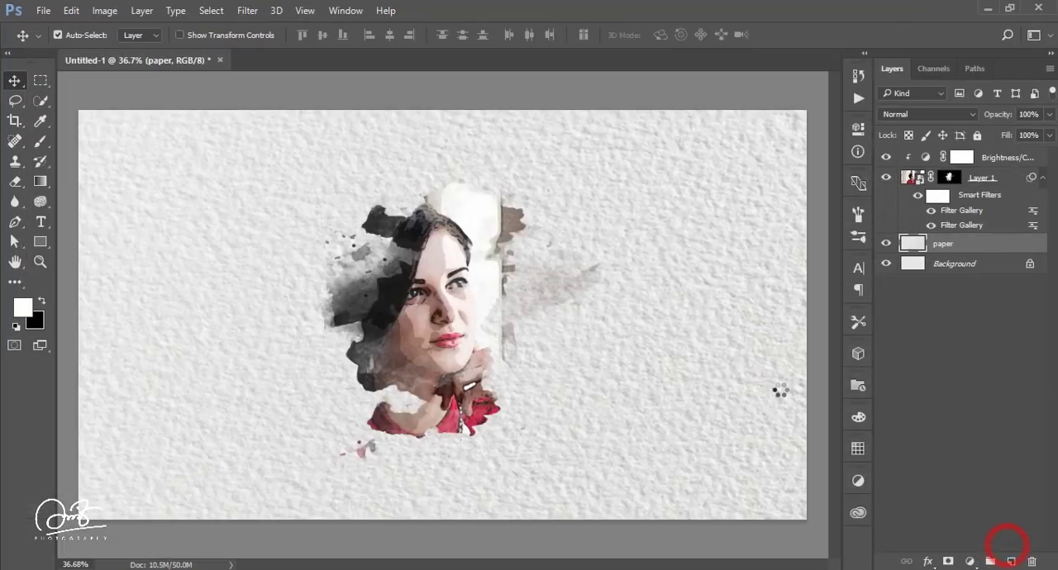
Step: Group the Brightness/Contrast adjustment with the portrait layer and set the group's blend mode to Multiply
{"action": "left_click", "coordinate": [997, 160]}
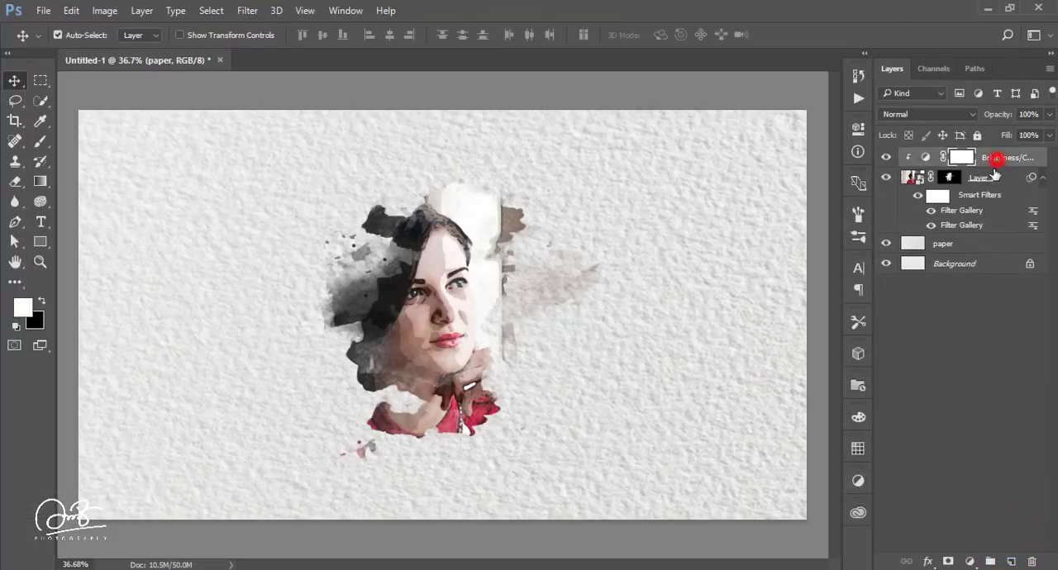
{"action": "left_click", "coordinate": [989, 178], "text": "ctrl"}
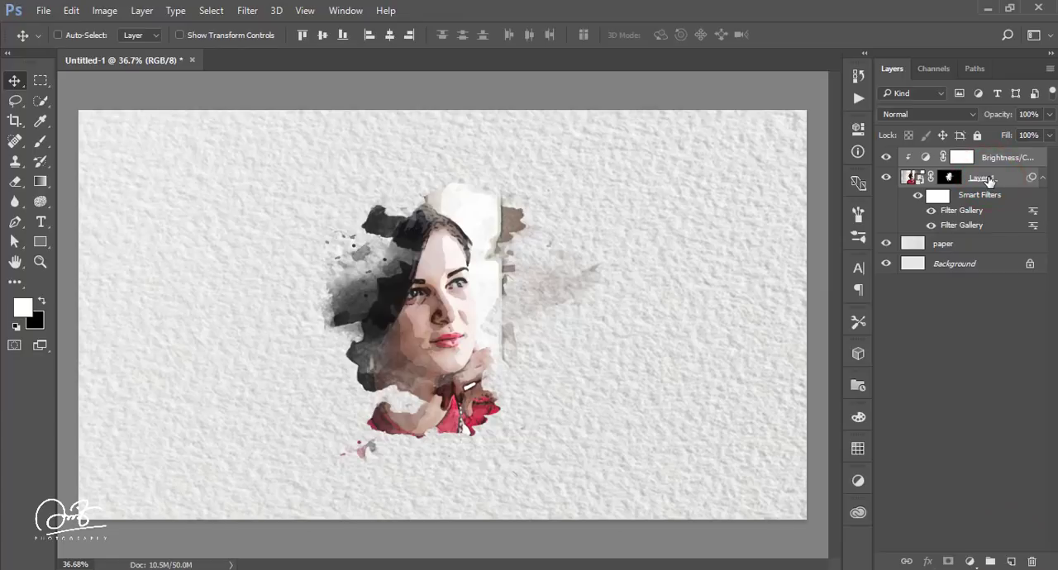
{"action": "key", "text": "ctrl+g"}
{"action": "left_click", "coordinate": [933, 115]}
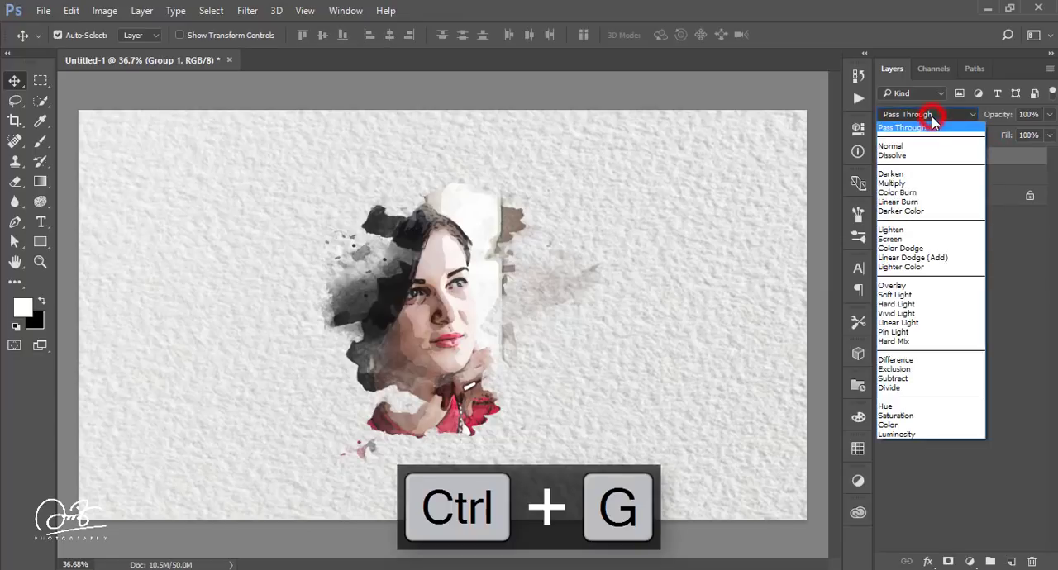
{"action": "left_click", "coordinate": [907, 187]}
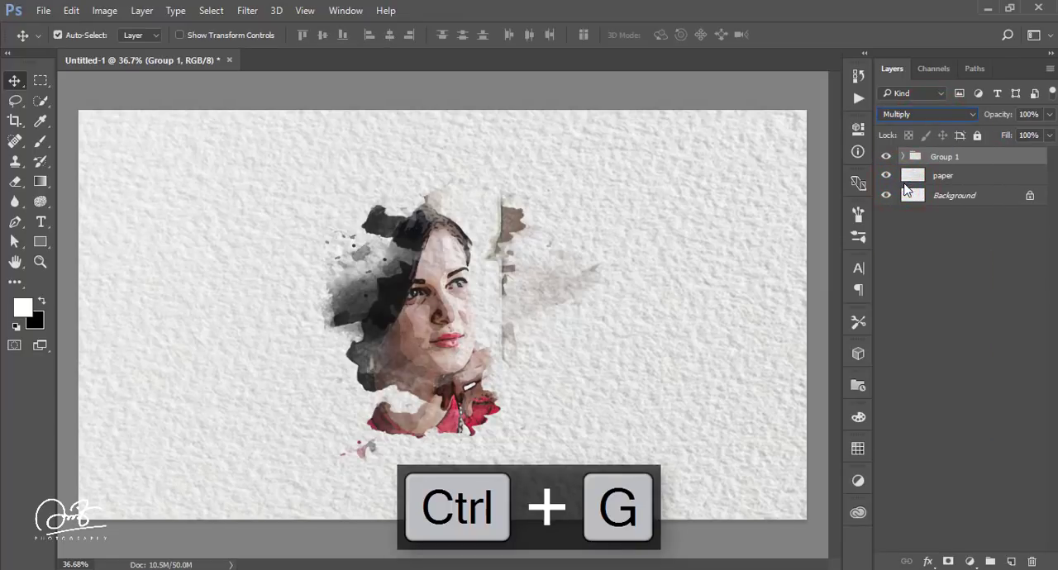
Step: Toggle the portrait group, paper and background off and on in turn to check what each contributes
{"action": "left_click", "coordinate": [886, 157]}
{"action": "left_click", "coordinate": [886, 156]}
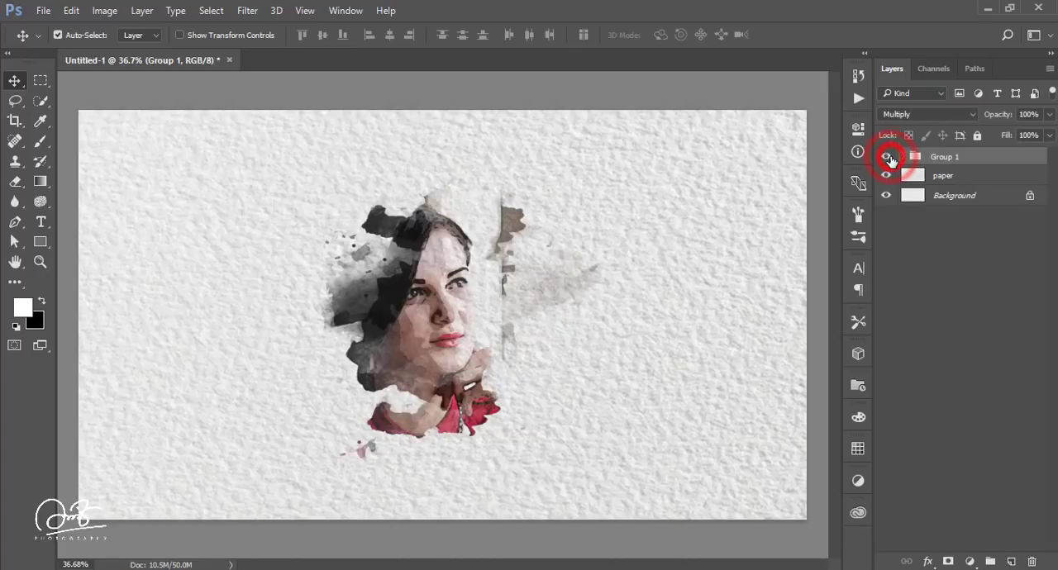
{"action": "left_click", "coordinate": [886, 176]}
{"action": "left_click", "coordinate": [886, 176]}
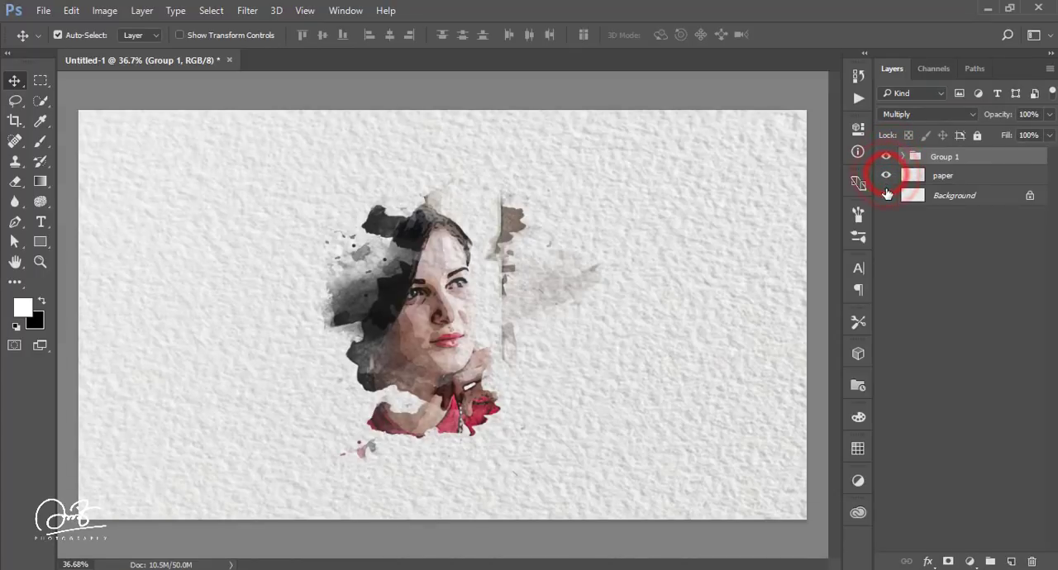
{"action": "left_click", "coordinate": [886, 195]}
{"action": "left_click", "coordinate": [887, 195]}
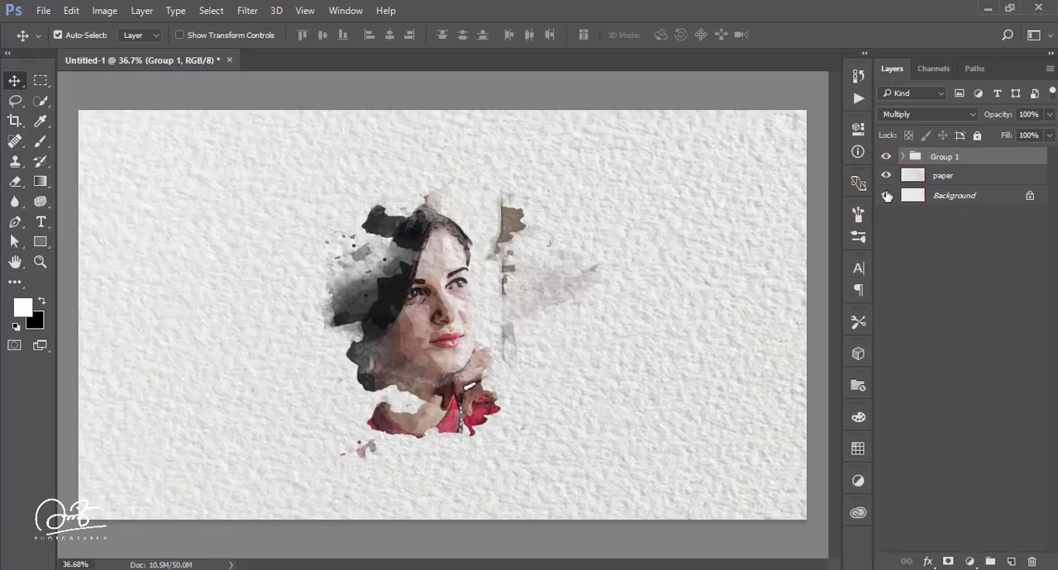
Step: Group the portrait group with the paper layer and stamp all visible layers into a new merged layer on top
{"action": "left_click", "coordinate": [965, 177], "text": "shift"}
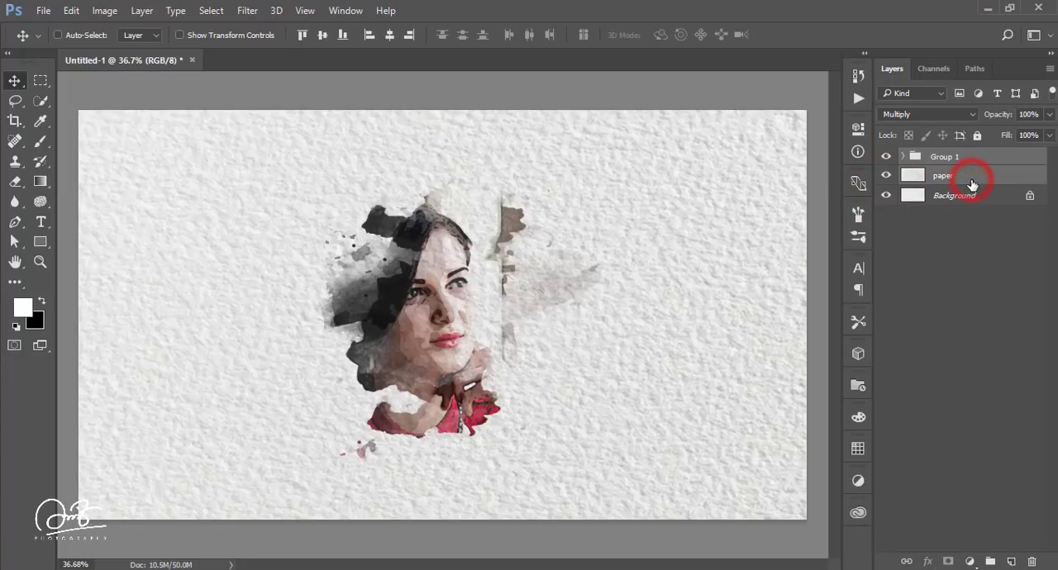
{"action": "key", "text": "ctrl+g"}
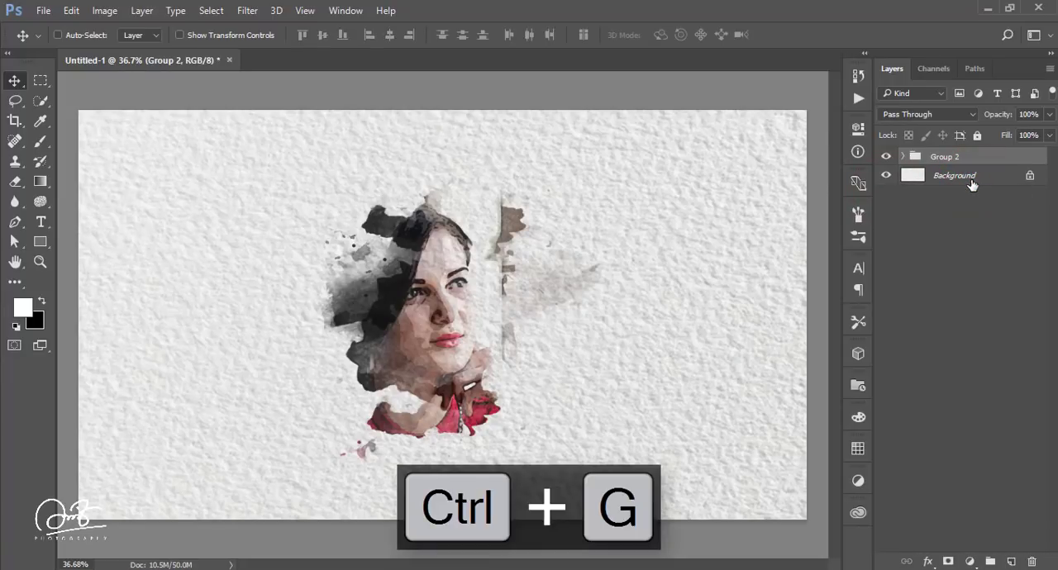
{"action": "key", "text": "ctrl+shift+alt+e"}
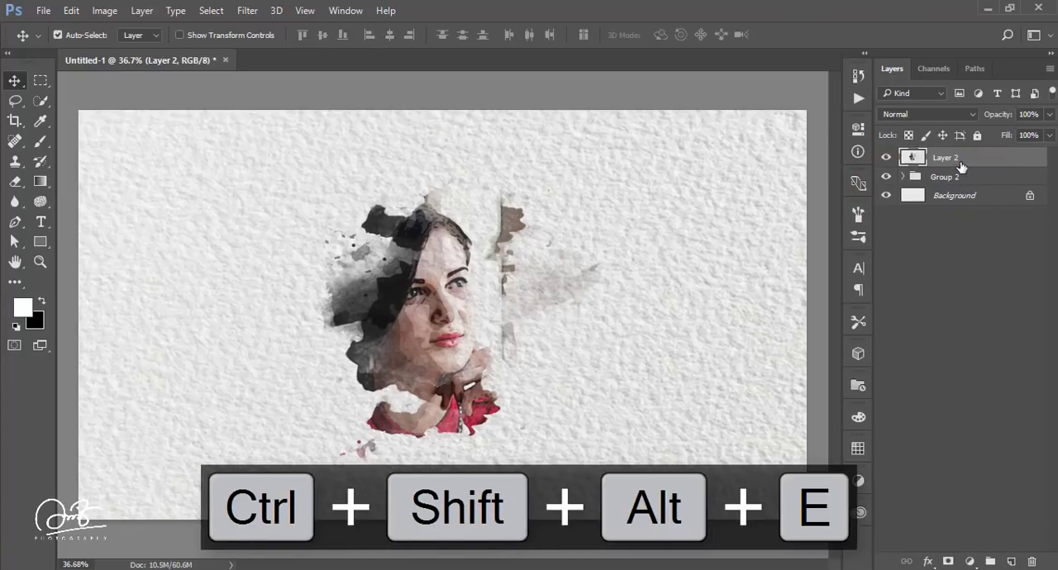
Step: Start a Camera Raw filter on the merged layer with highlights -57 and contrast +29, and lower the blacks
{"action": "left_click", "coordinate": [248, 12]}
{"action": "left_click", "coordinate": [269, 98]}
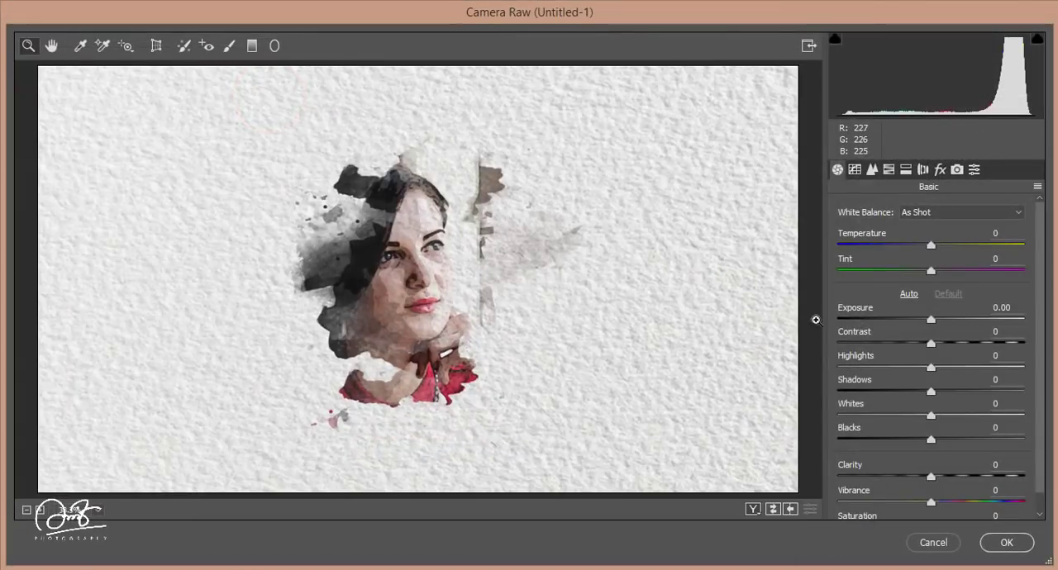
{"action": "left_click", "coordinate": [877, 367]}
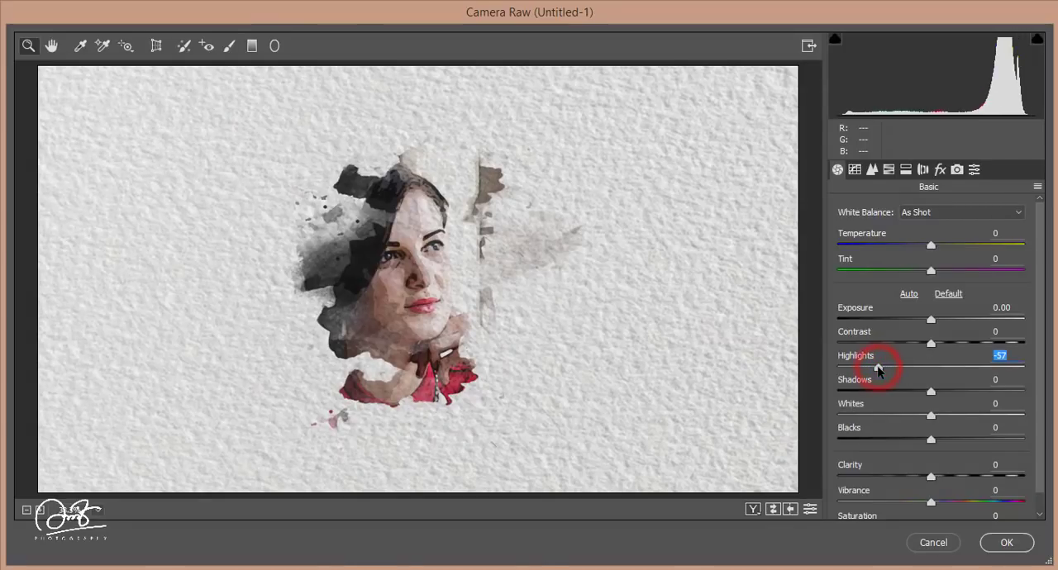
{"action": "left_click", "coordinate": [947, 342]}
{"action": "left_click_drag", "start_coordinate": [948, 342], "coordinate": [958, 342]}
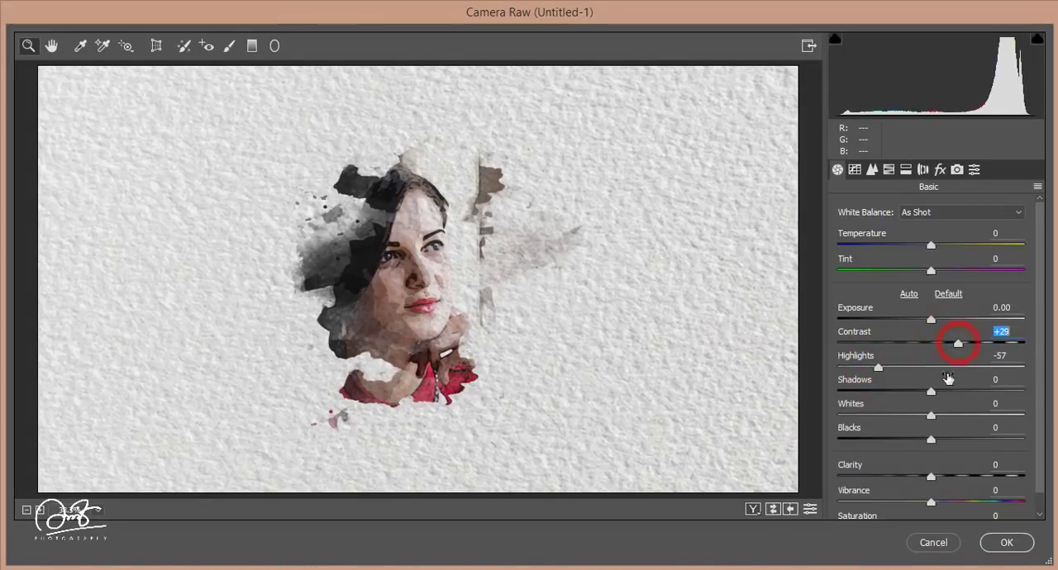
{"action": "left_click", "coordinate": [894, 439]}
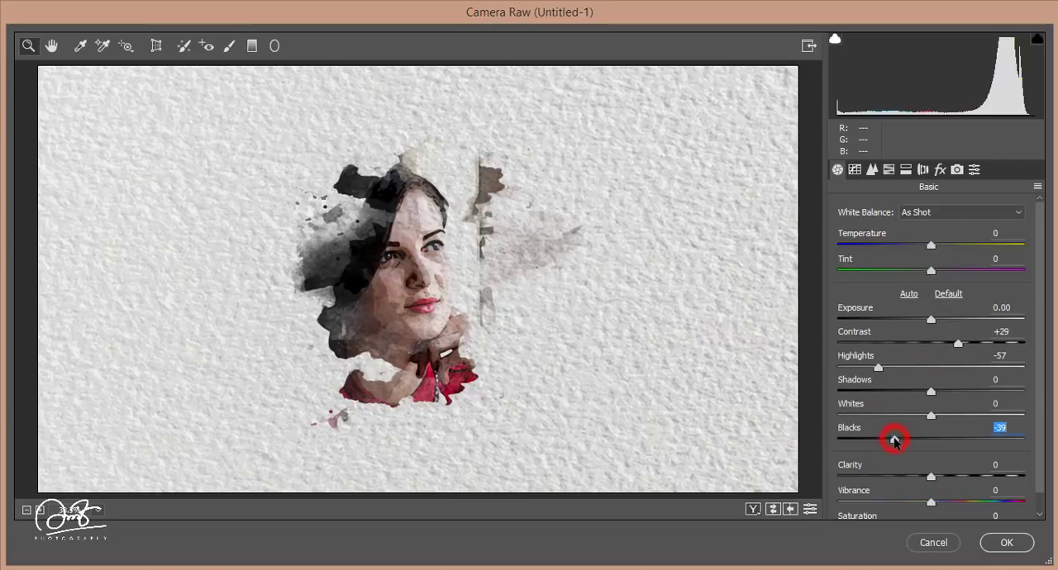
{"action": "left_click_drag", "start_coordinate": [897, 442], "coordinate": [901, 442]}
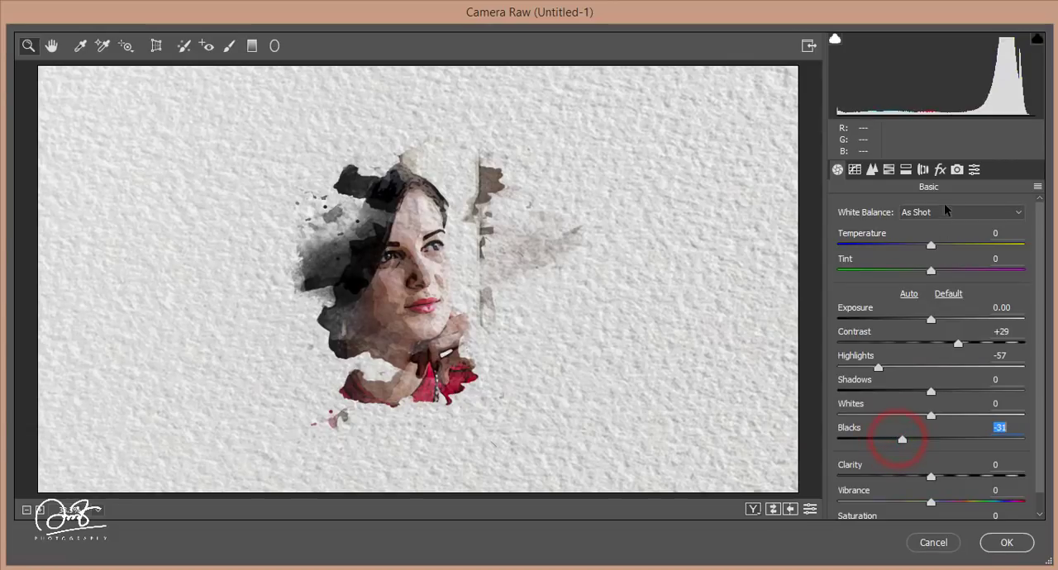
Step: Set the camera calibration to blue primary hue -37 and saturation +21, and green primary hue -18 and saturation +21
{"action": "left_click", "coordinate": [956, 169]}
{"action": "left_click", "coordinate": [898, 462]}
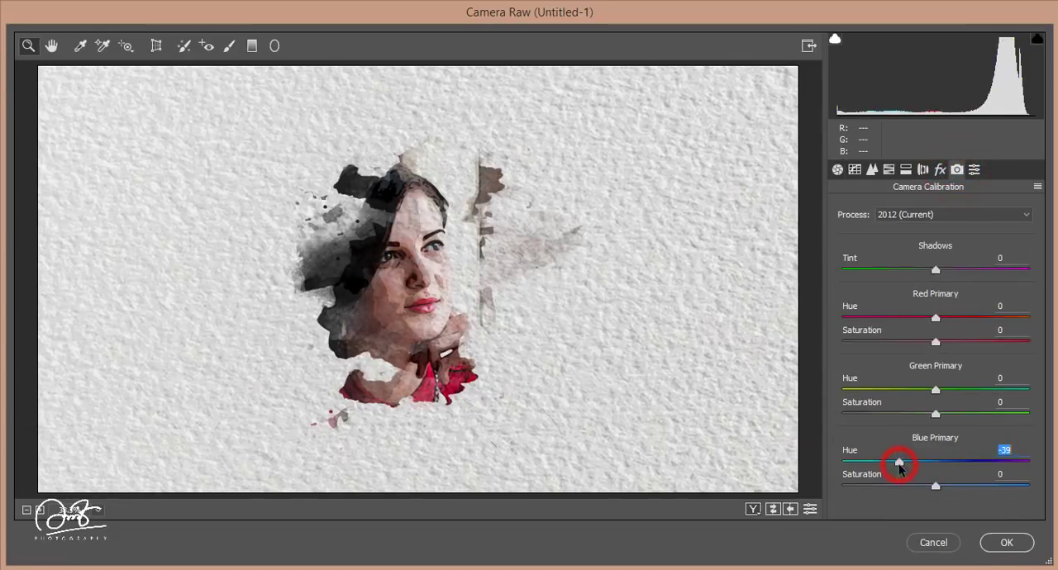
{"action": "left_click_drag", "start_coordinate": [901, 467], "coordinate": [902, 465]}
{"action": "left_click", "coordinate": [955, 413]}
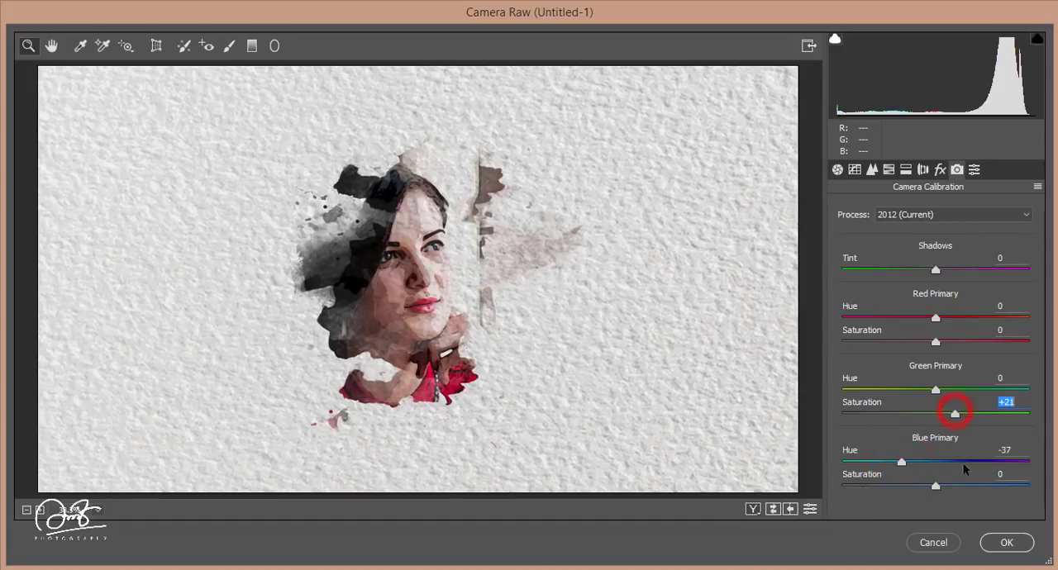
{"action": "left_click", "coordinate": [955, 486]}
{"action": "left_click_drag", "start_coordinate": [907, 390], "coordinate": [920, 395]}
{"action": "left_click", "coordinate": [922, 385]}
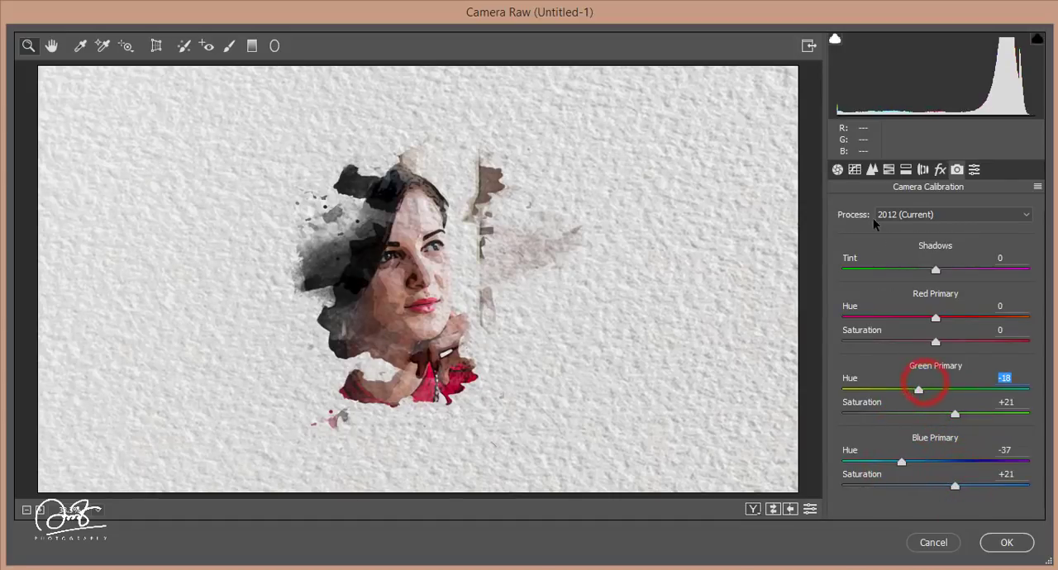
Step: Set the sharpening amount to 17 and the luminance noise reduction to 13
{"action": "left_click", "coordinate": [871, 170]}
{"action": "left_click_drag", "start_coordinate": [838, 233], "coordinate": [859, 233]}
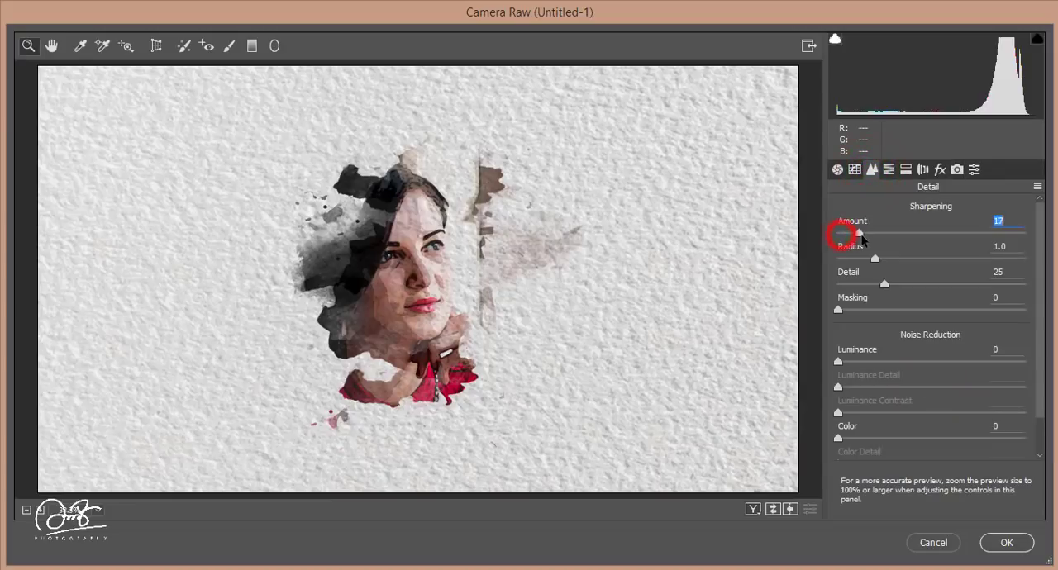
{"action": "left_click_drag", "start_coordinate": [838, 362], "coordinate": [861, 362]}
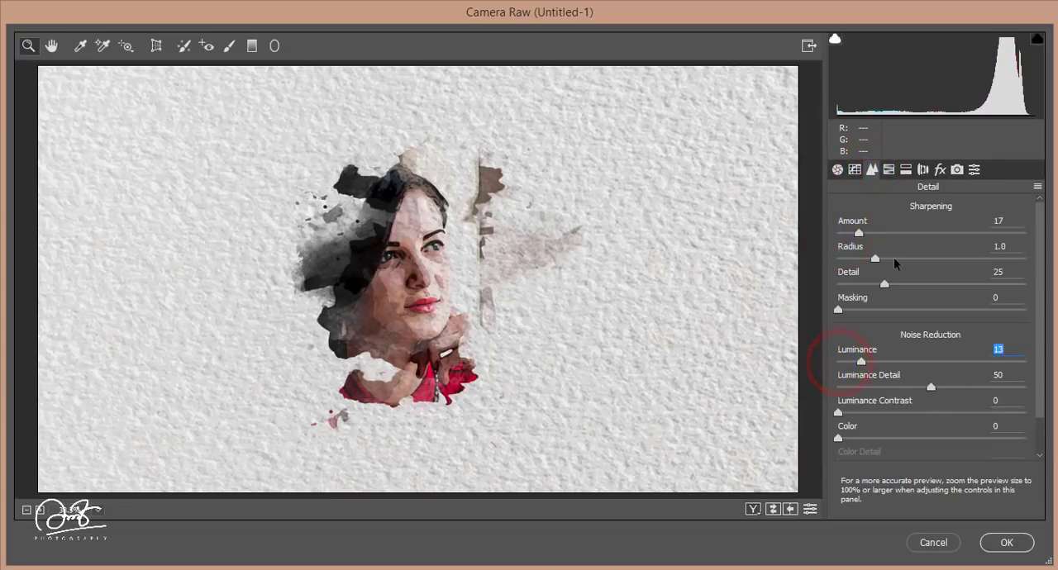
Step: Add a post-crop vignette with an amount of -15 and apply the Camera Raw filter
{"action": "left_click", "coordinate": [905, 168]}
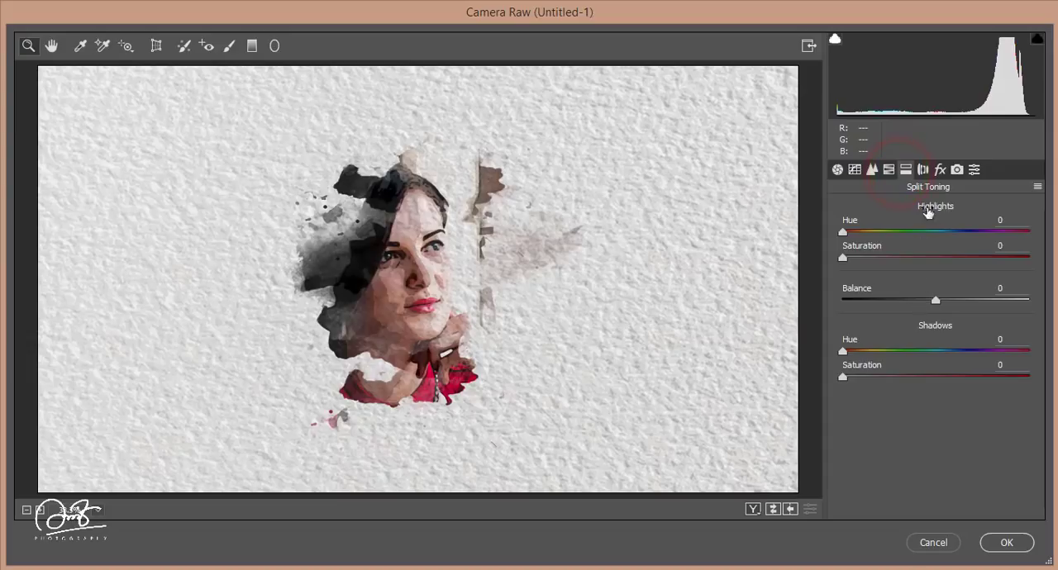
{"action": "left_click", "coordinate": [940, 169]}
{"action": "left_click_drag", "start_coordinate": [930, 425], "coordinate": [915, 426]}
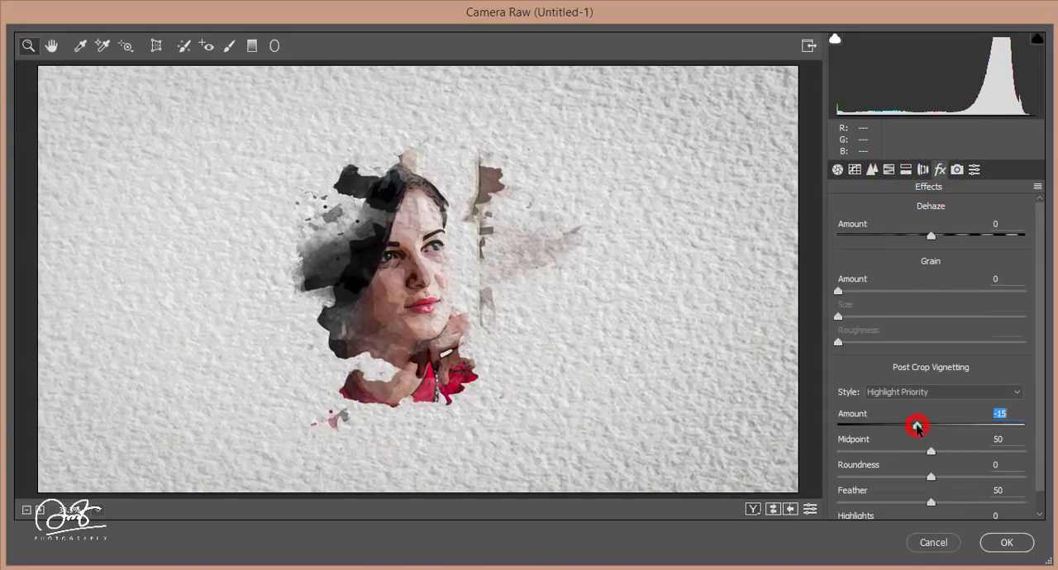
{"action": "left_click", "coordinate": [1007, 543]}
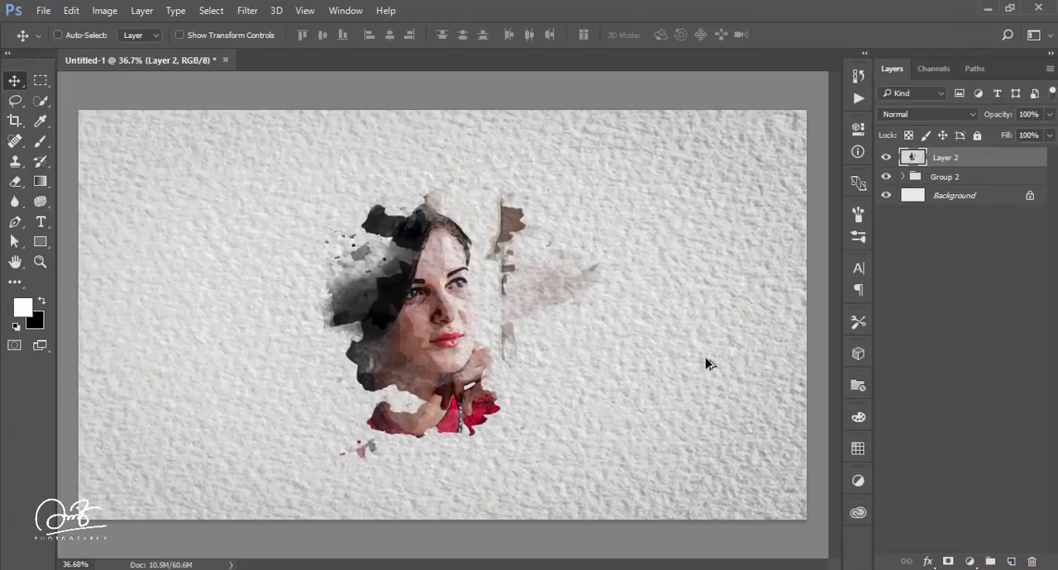
{"action": "scroll", "coordinate": [707, 362], "scroll_direction": "up", "scroll_amount": 2}
{"action": "scroll", "coordinate": [706, 362], "scroll_direction": "down", "scroll_amount": 4}
{"action": "scroll", "coordinate": [707, 362], "scroll_direction": "up", "scroll_amount": 2}
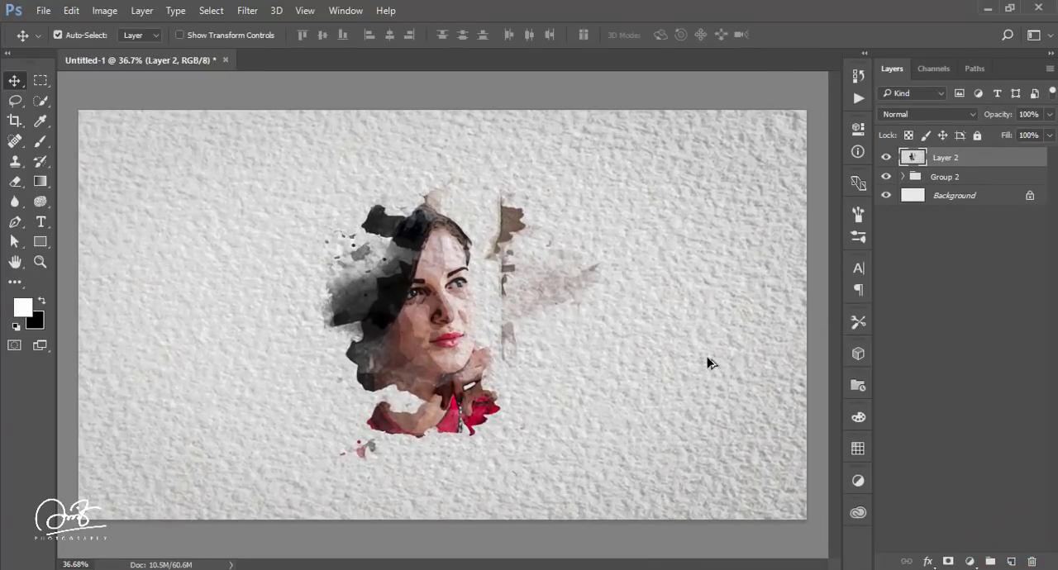